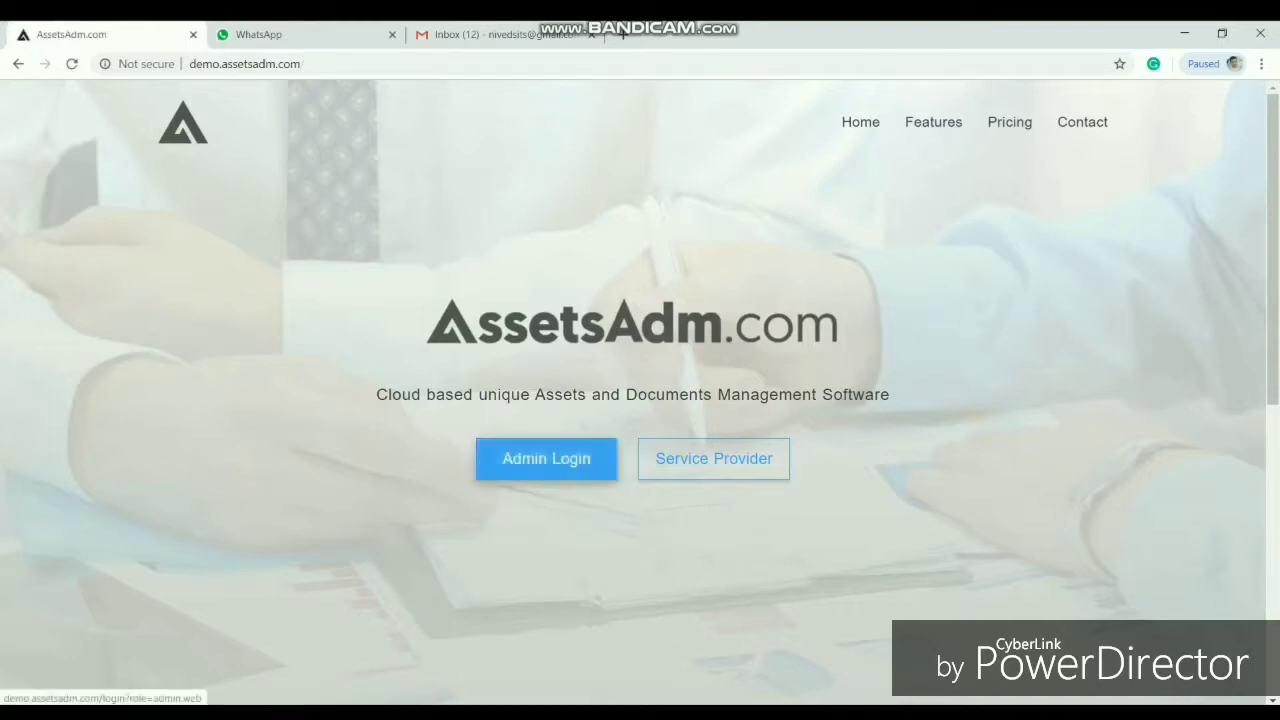
Open the admin login from the AssetsAdm home page and look over the admin dashboard.
click(546, 458)
click(546, 458)
click(546, 458)
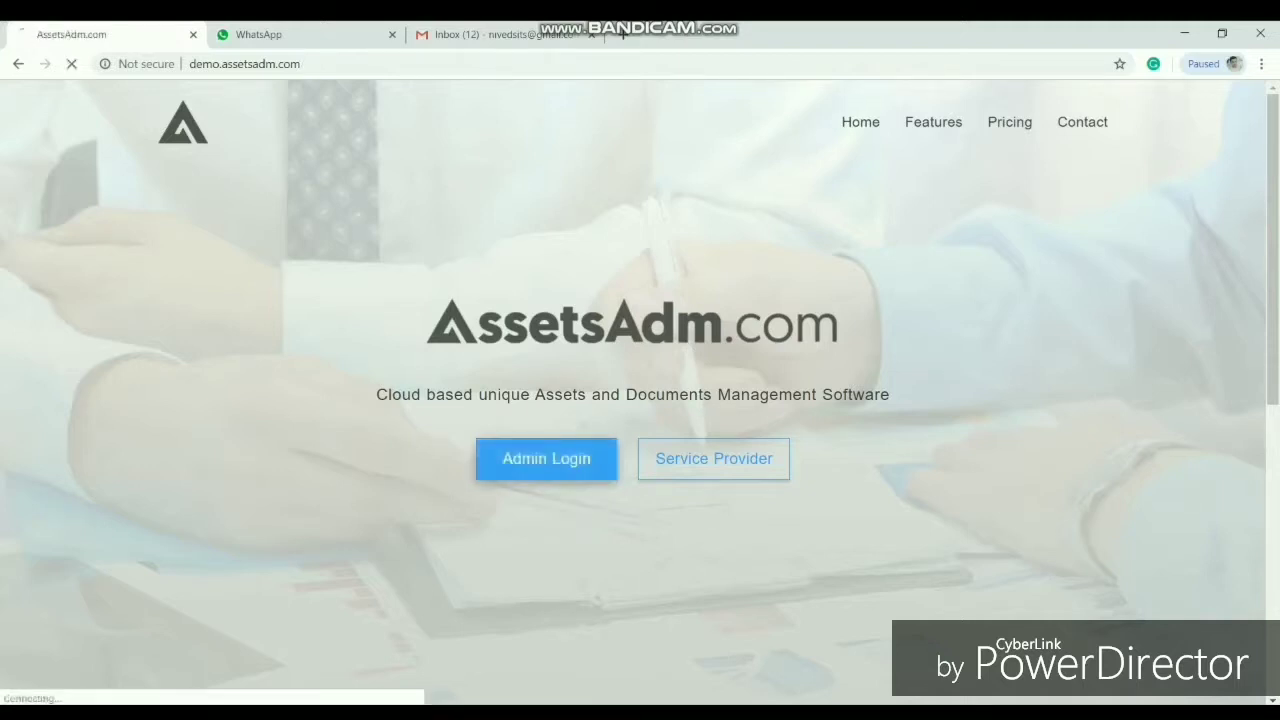
click(546, 458)
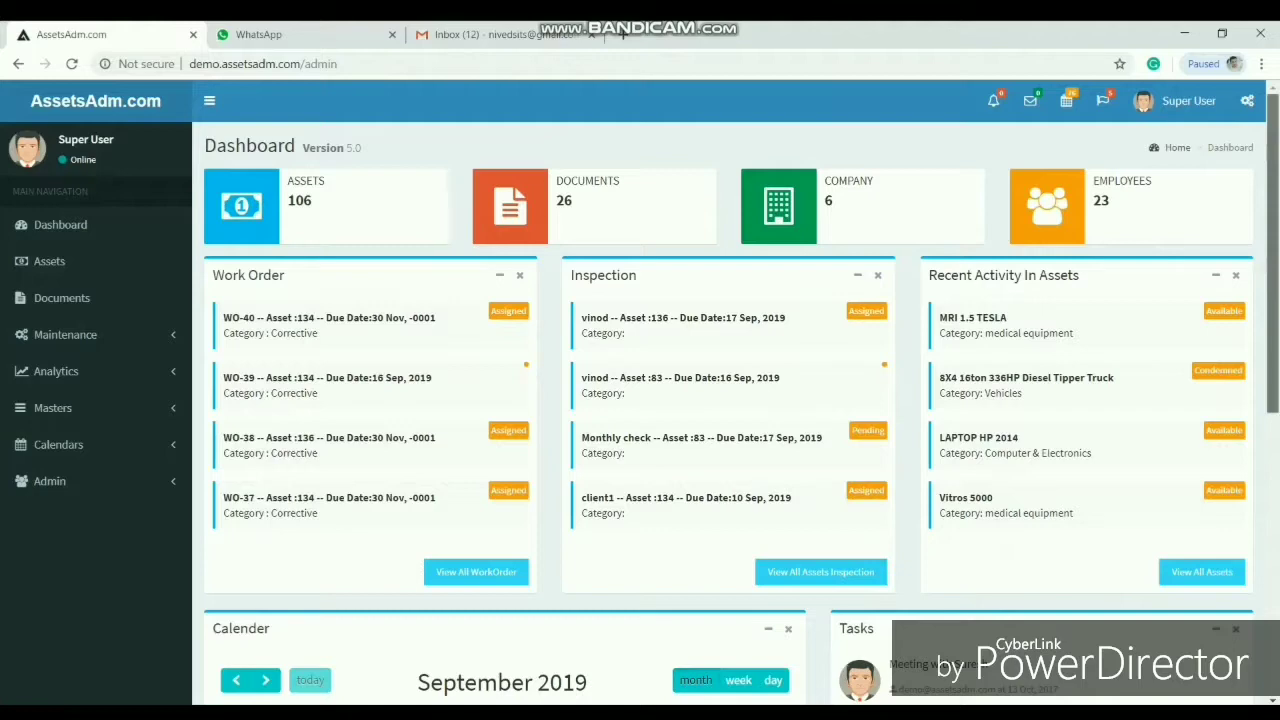
drag(1272, 253, 1272, 282)
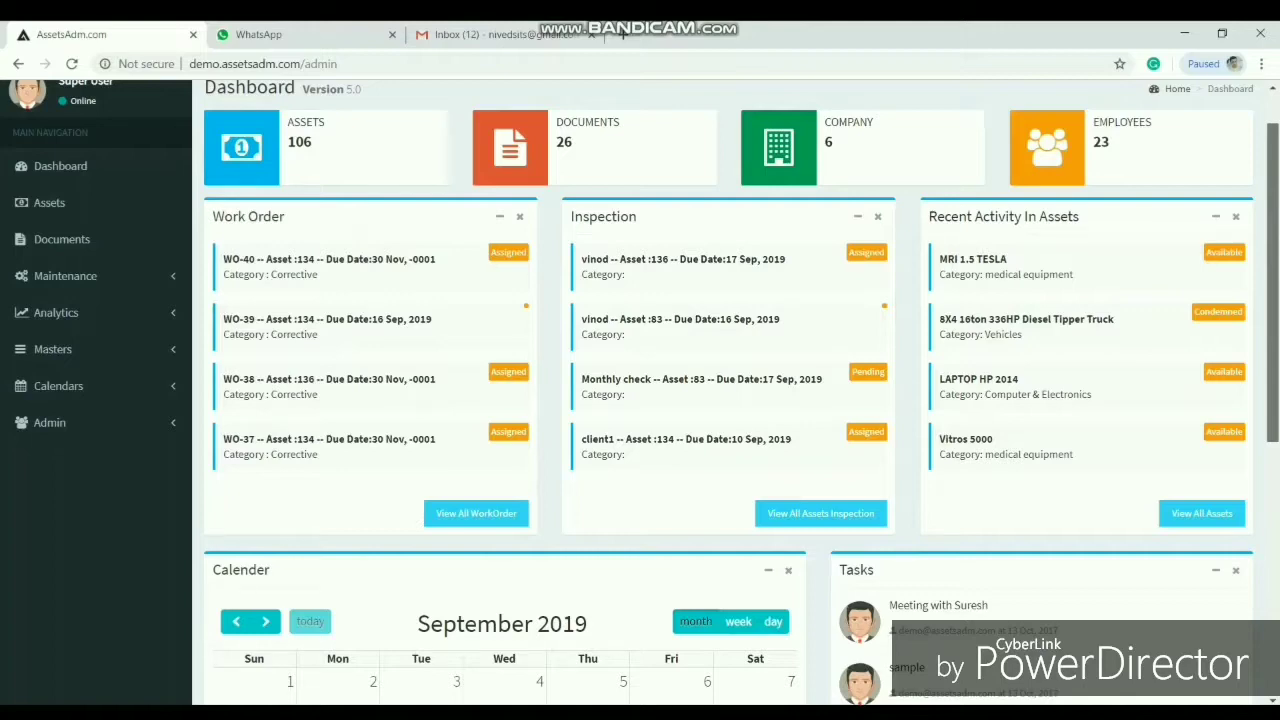
drag(1272, 282, 1272, 254)
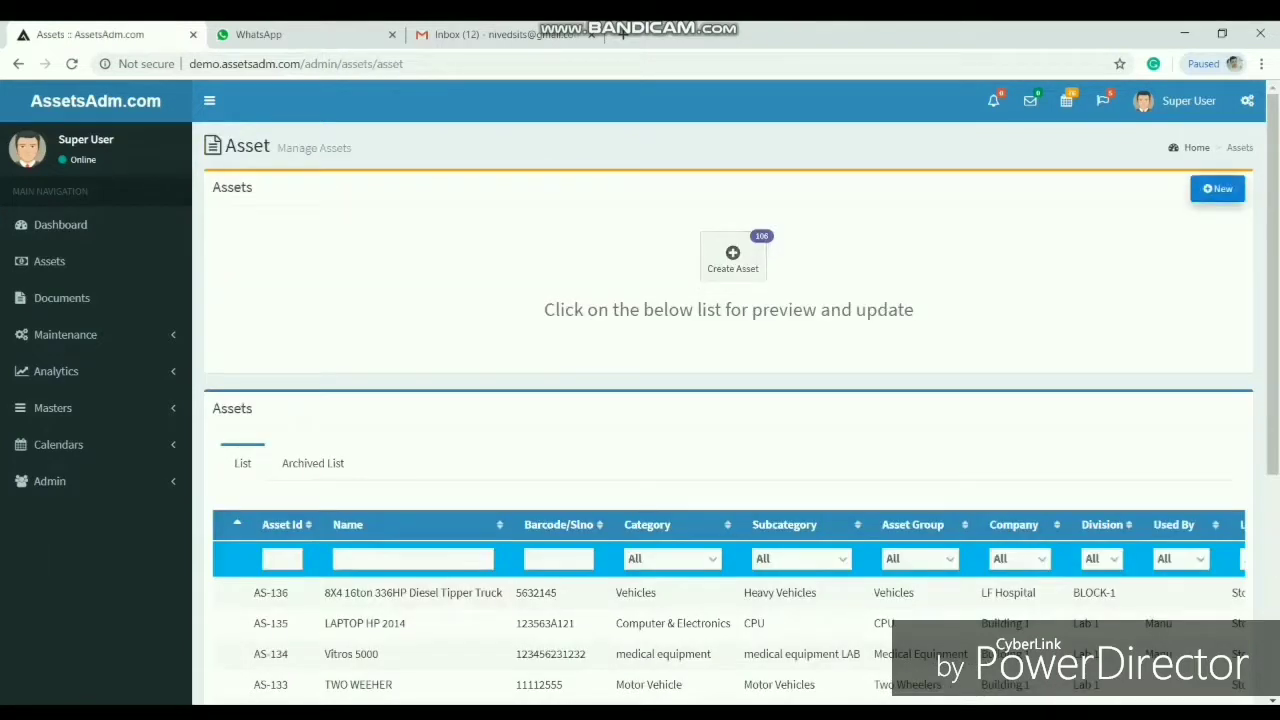
Look through the Assets list and show the choices for the number of entries per page.
scroll(728, 400, down, 2)
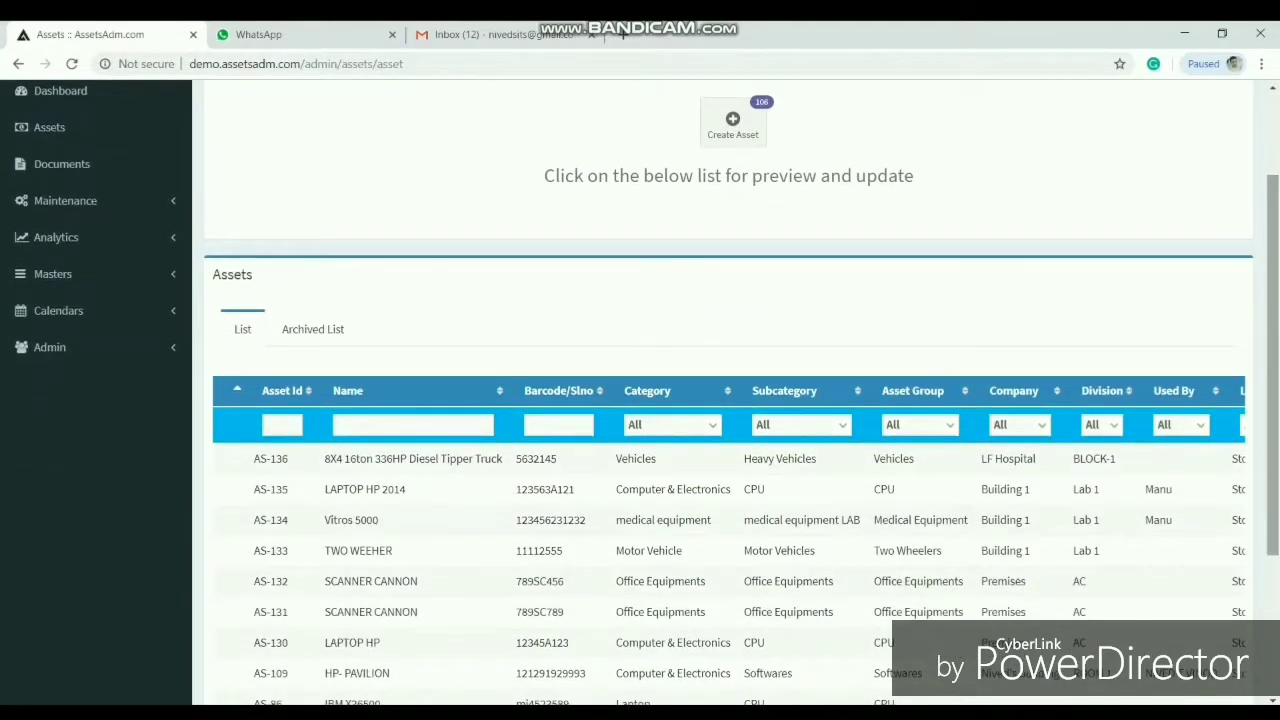
scroll(728, 400, down, 2)
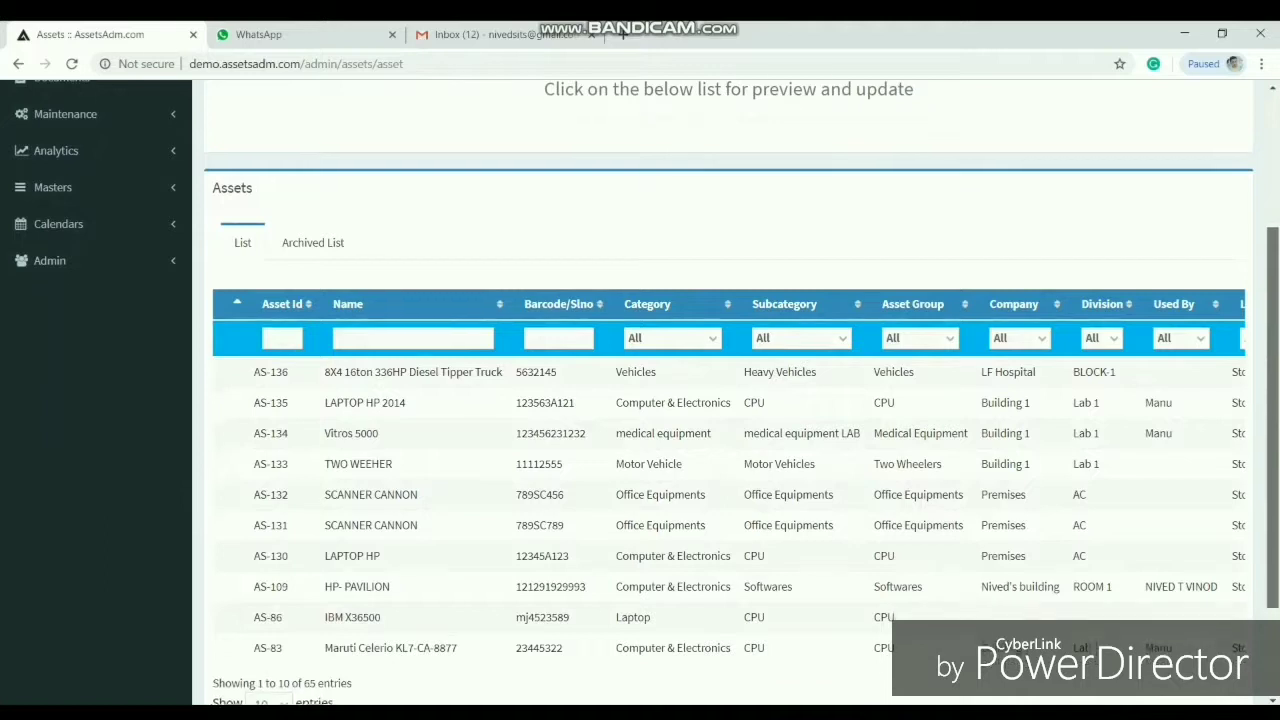
scroll(728, 400, down, 2)
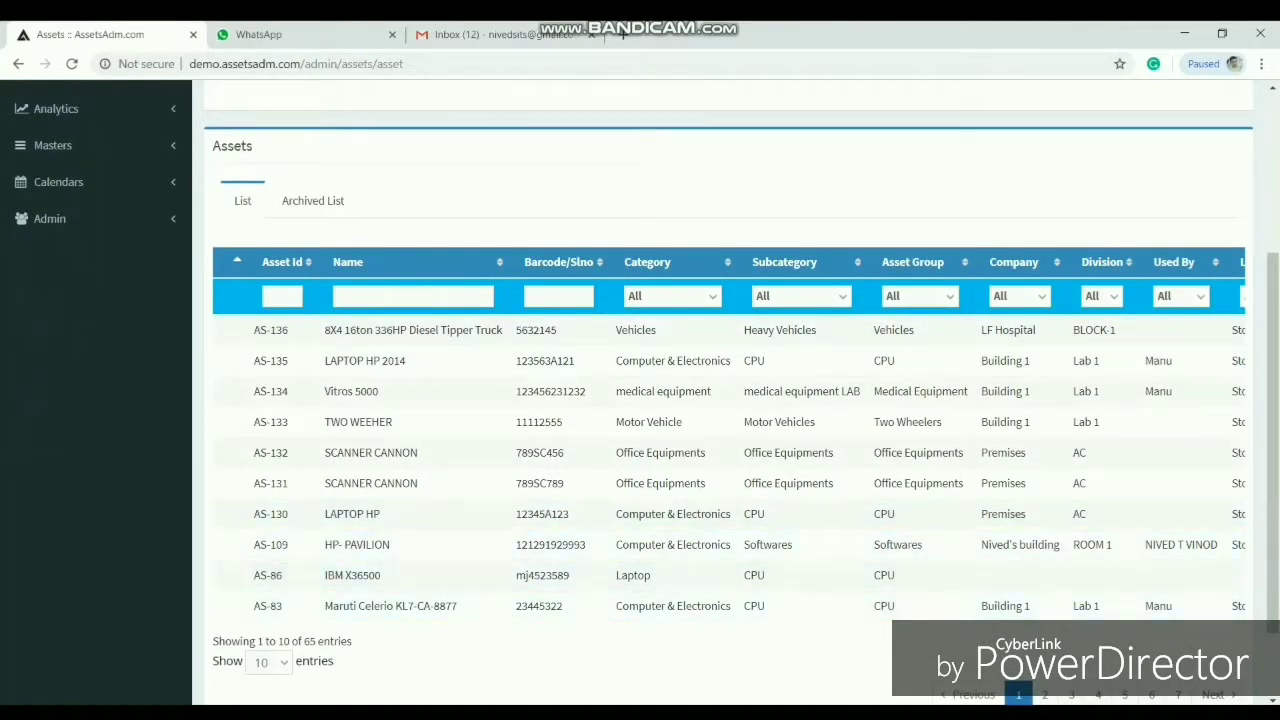
click(268, 661)
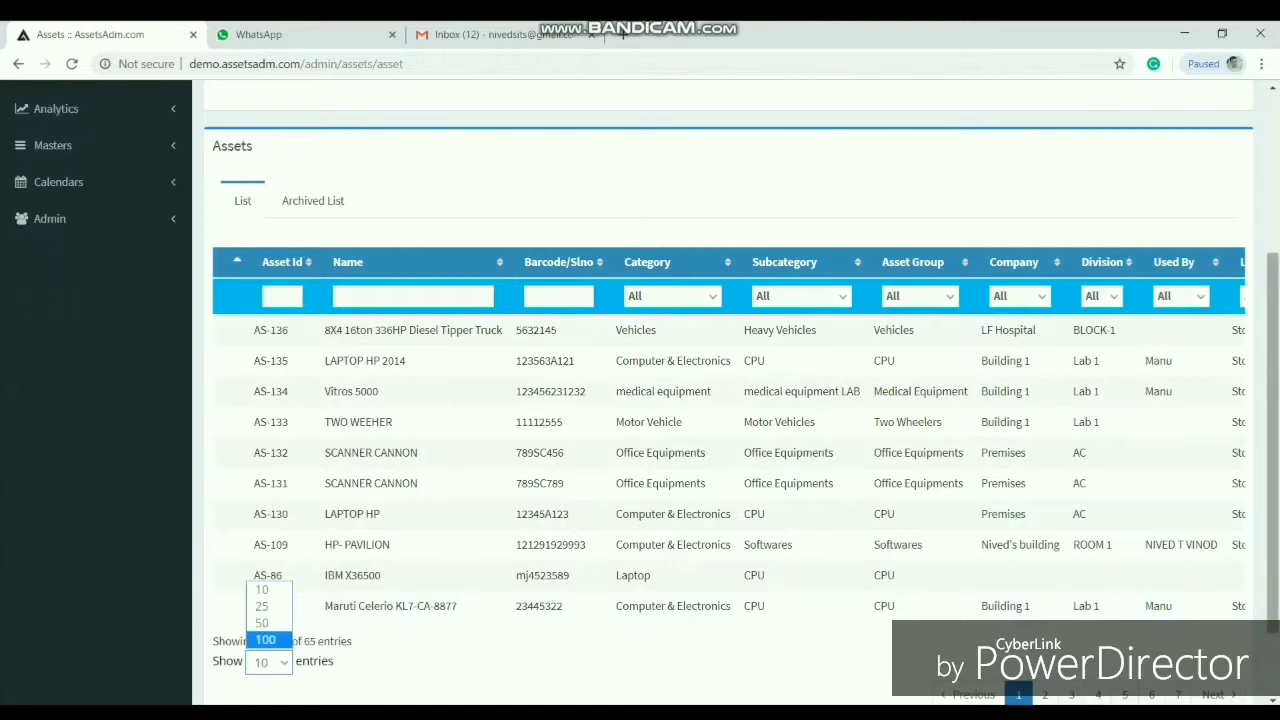
scroll(672, 400, down, 1)
Filter the asset list by the Vehicles category and reset the category filter to All.
click(672, 251)
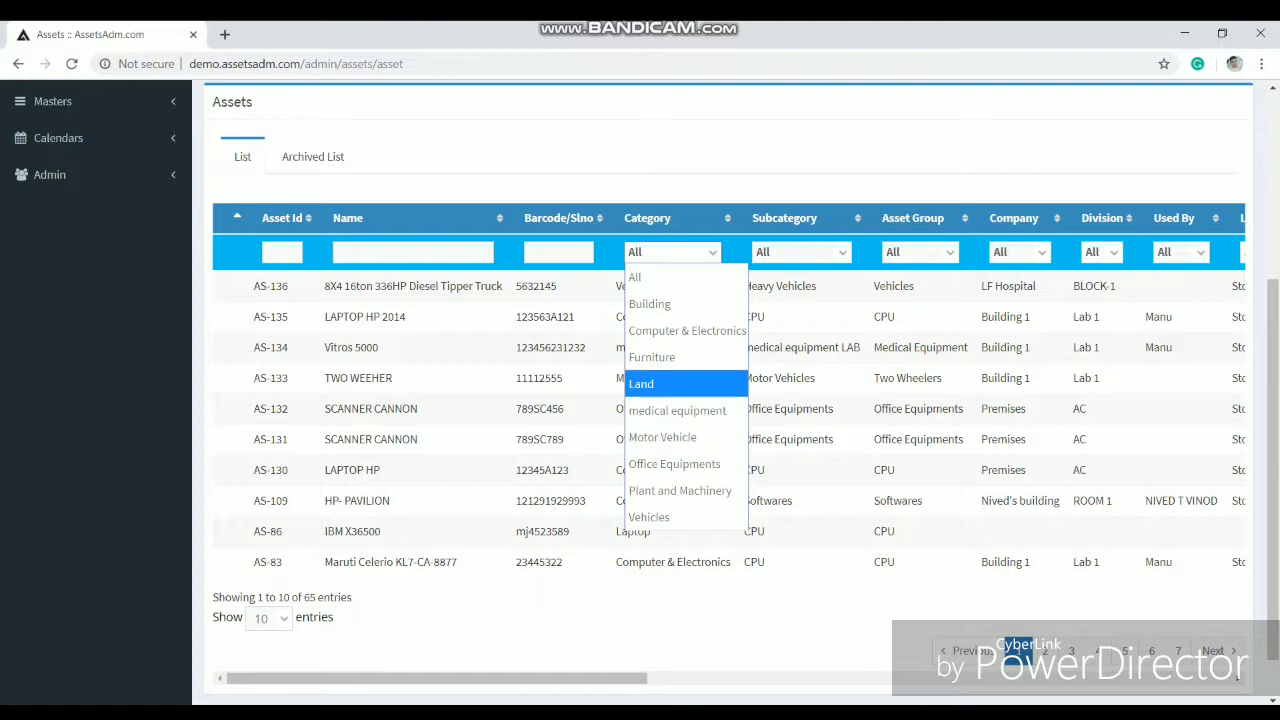
click(660, 517)
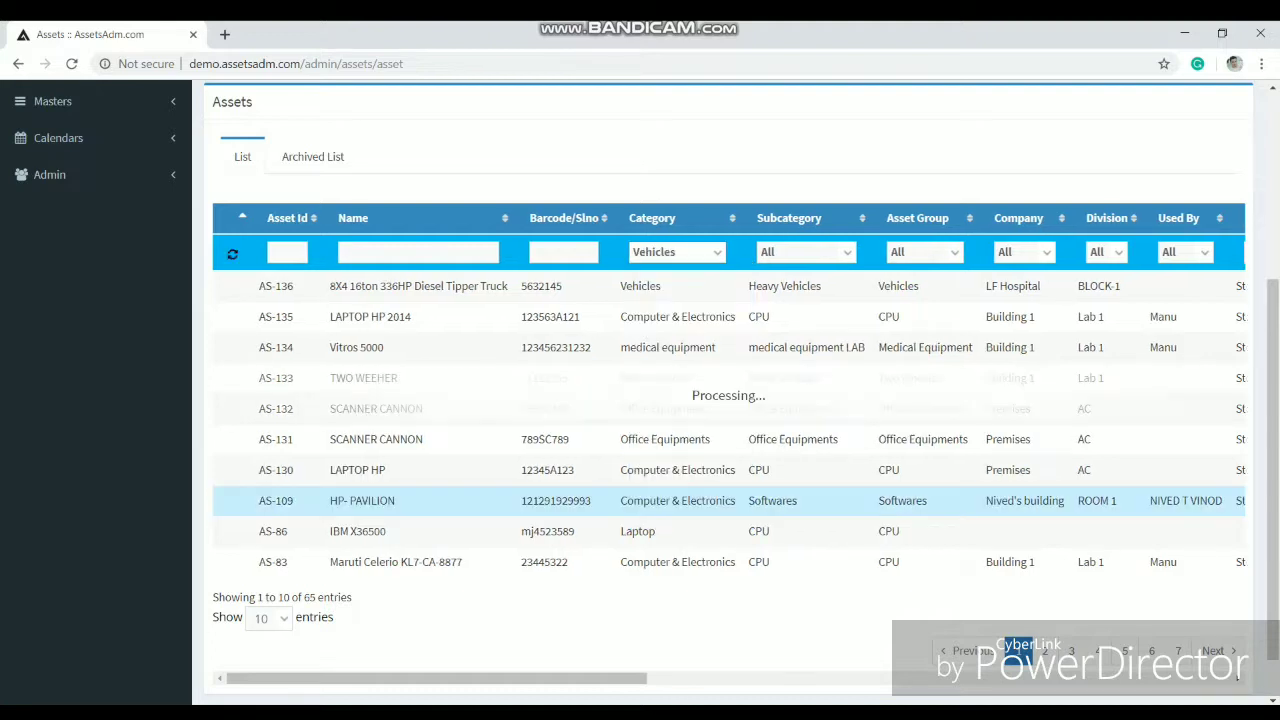
click(675, 471)
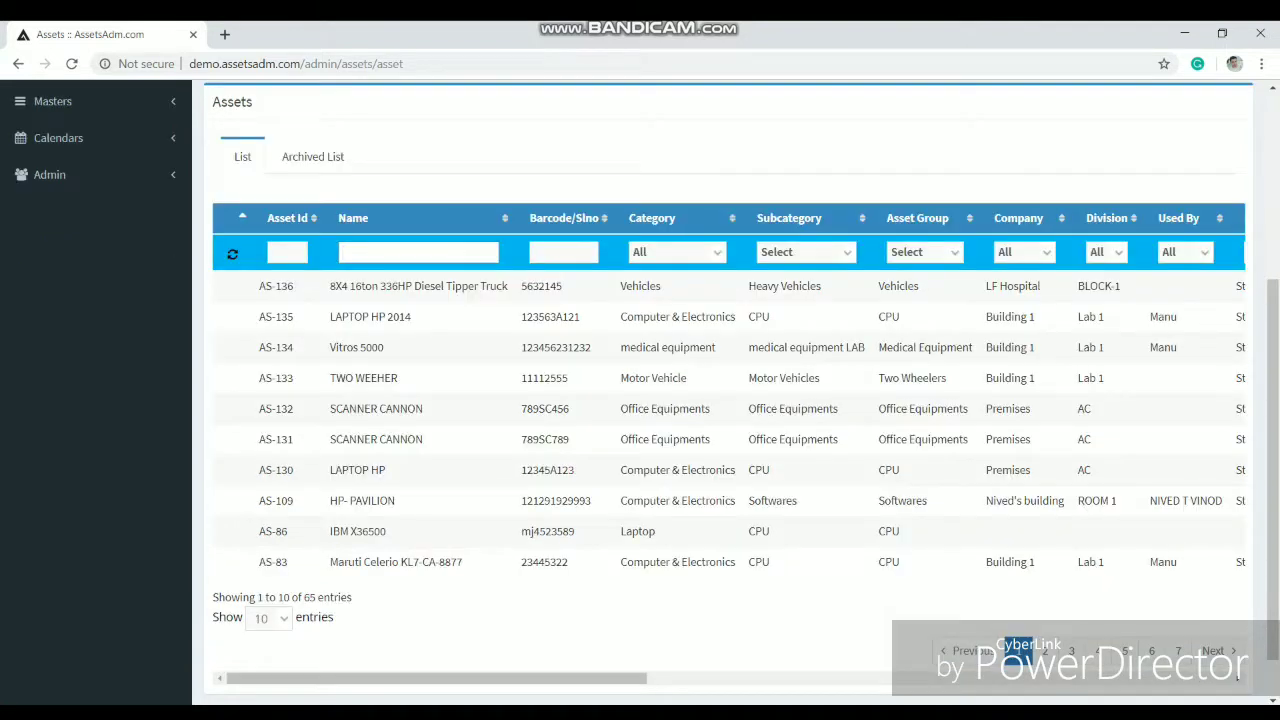
Filter the asset list by the name laptop and purchase dates from 3 January 2000 to 4 October 2019.
text(laptop)
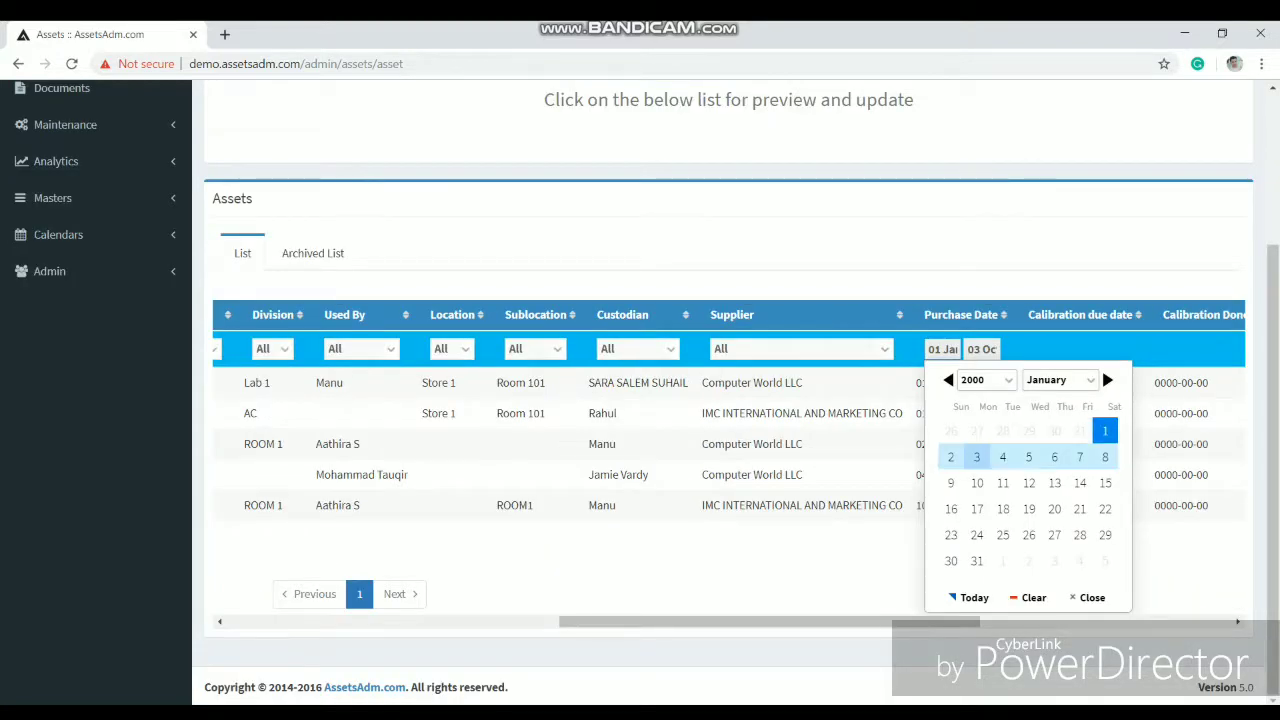
click(977, 457)
click(982, 349)
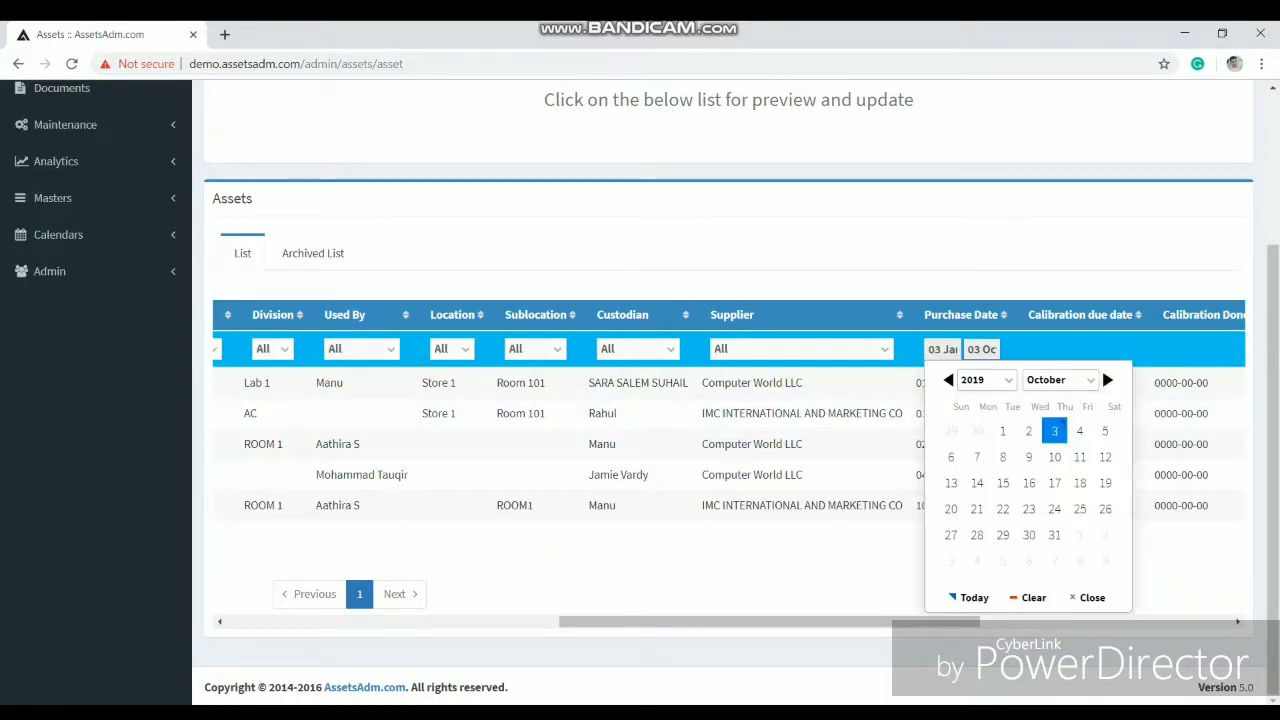
click(1079, 431)
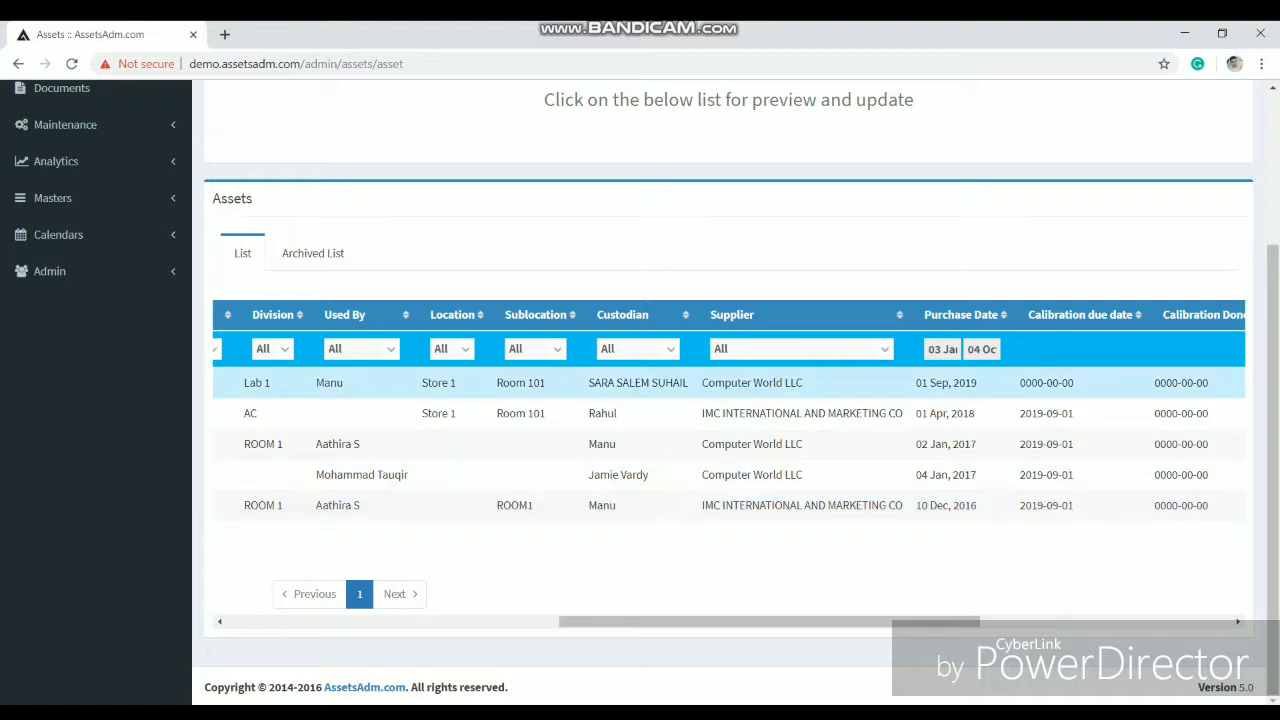
Set the upper limit of the Asset Value filter to 5000.
scroll(730, 450, right, 5)
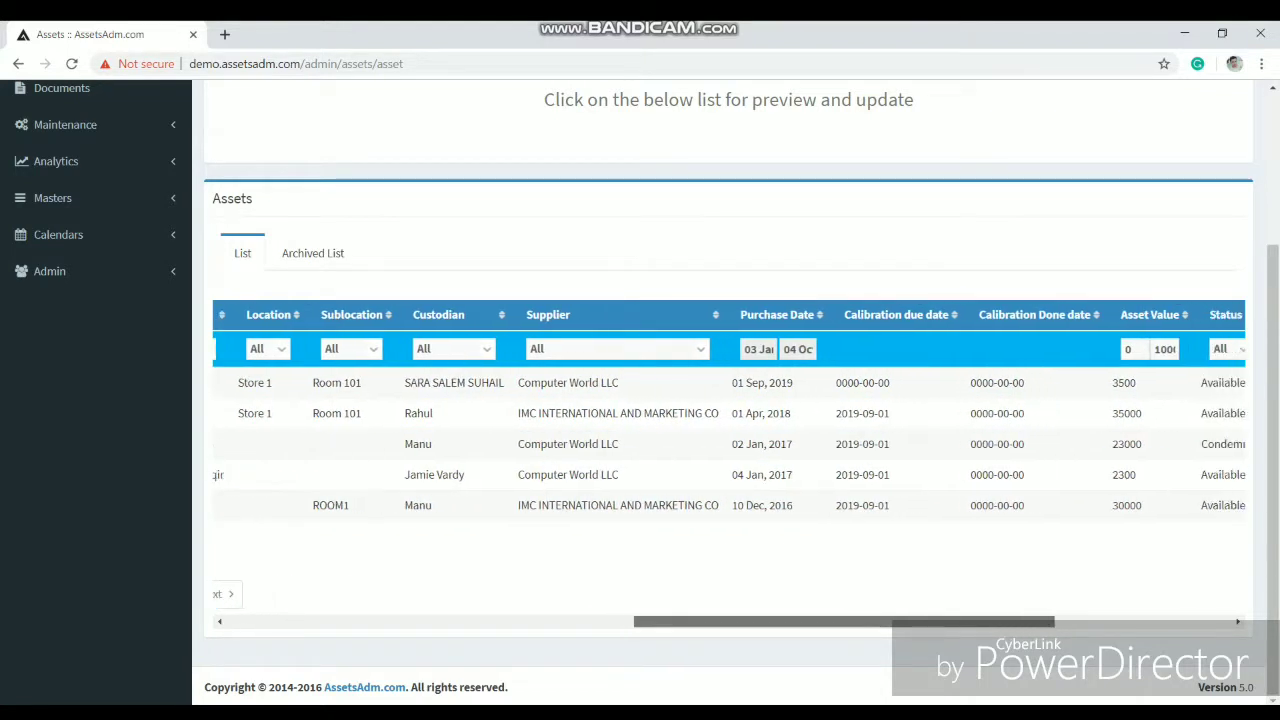
scroll(730, 450, right, 5)
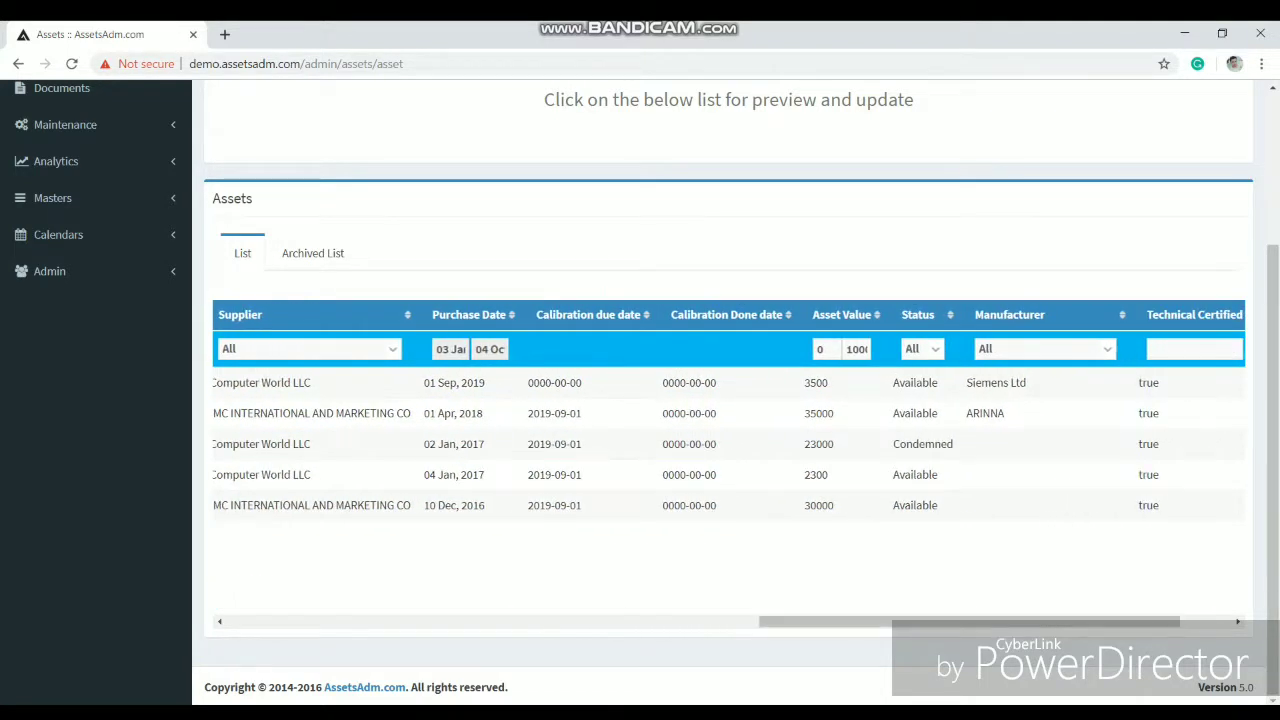
click(857, 349)
double_click(857, 349)
key(BackSpace)
text(5000)
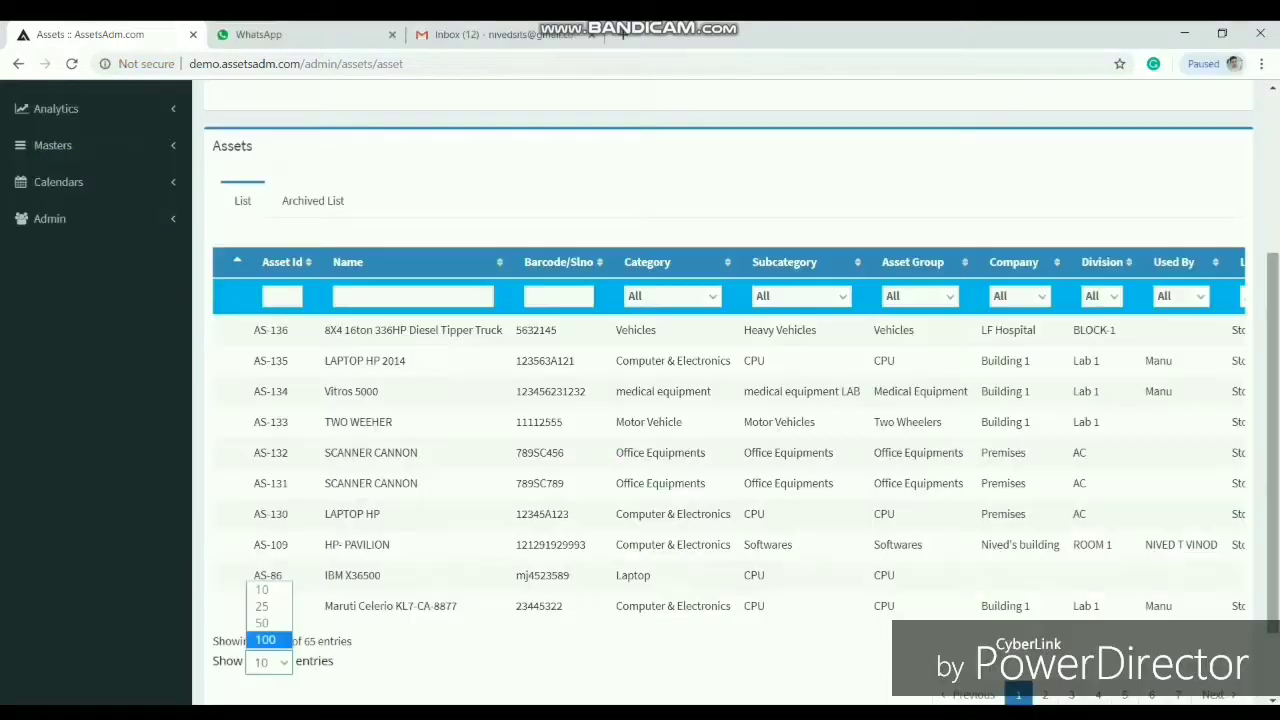
Look through the rows and the remaining columns of the asset list.
scroll(730, 400, down, 1)
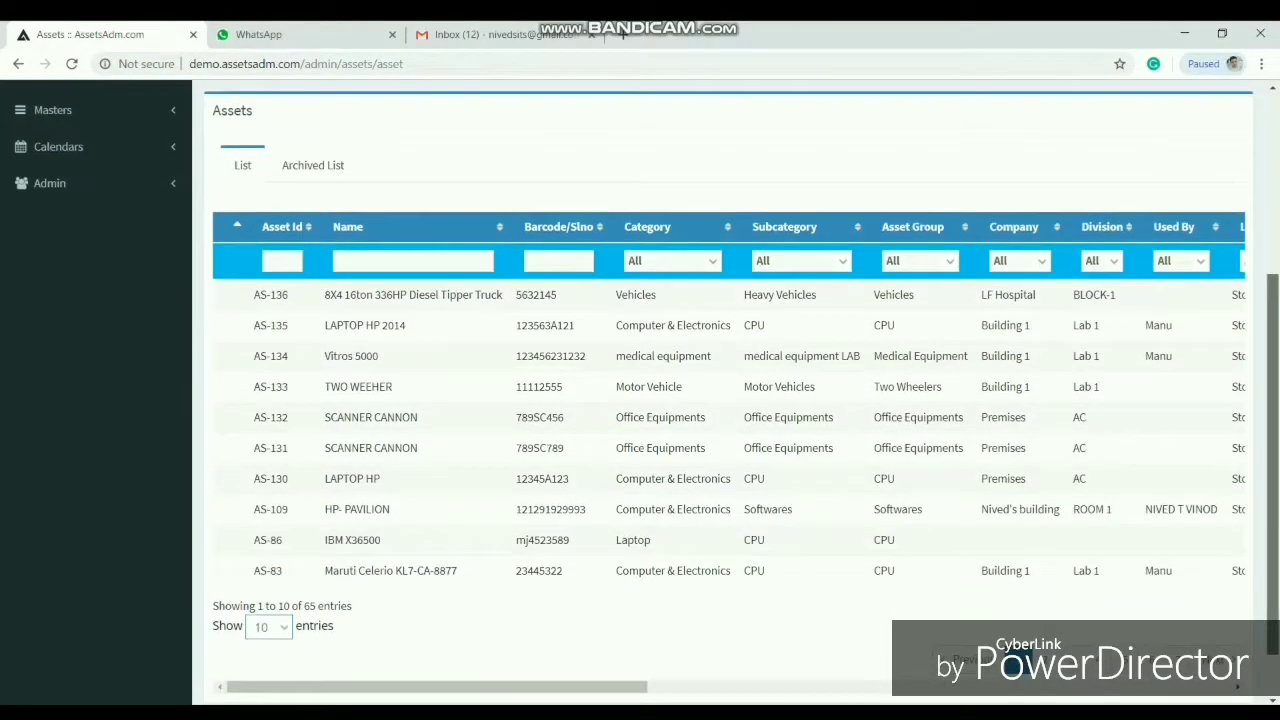
drag(1272, 465, 1272, 495)
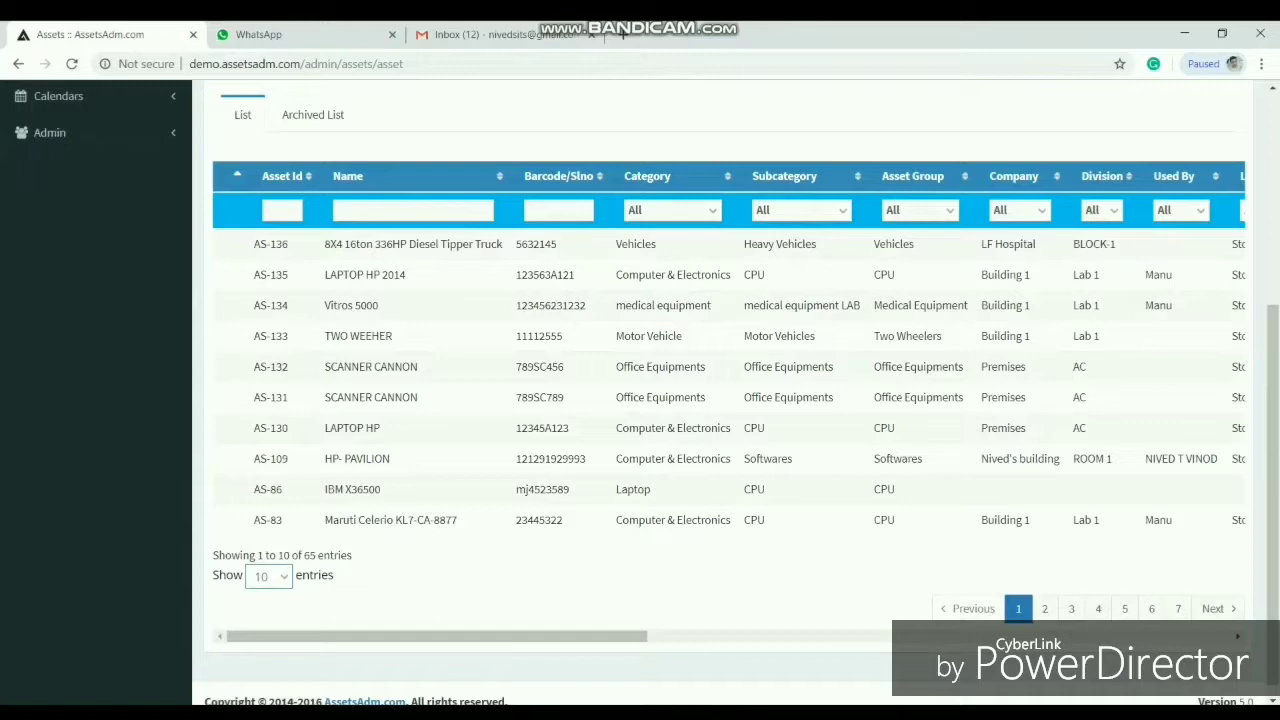
drag(437, 636, 947, 636)
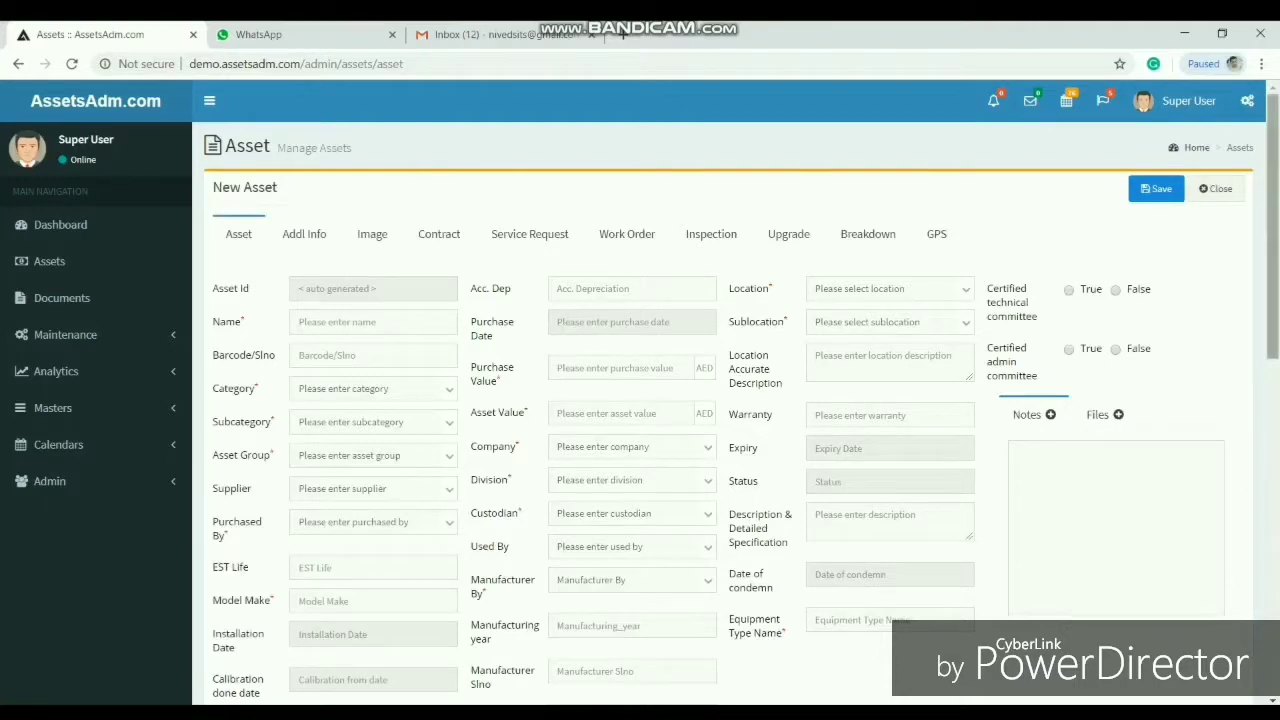
Examine the Category, Subcategory, Asset Group, Supplier and Purchased By choices in the New Asset form.
scroll(640, 400, down, 1)
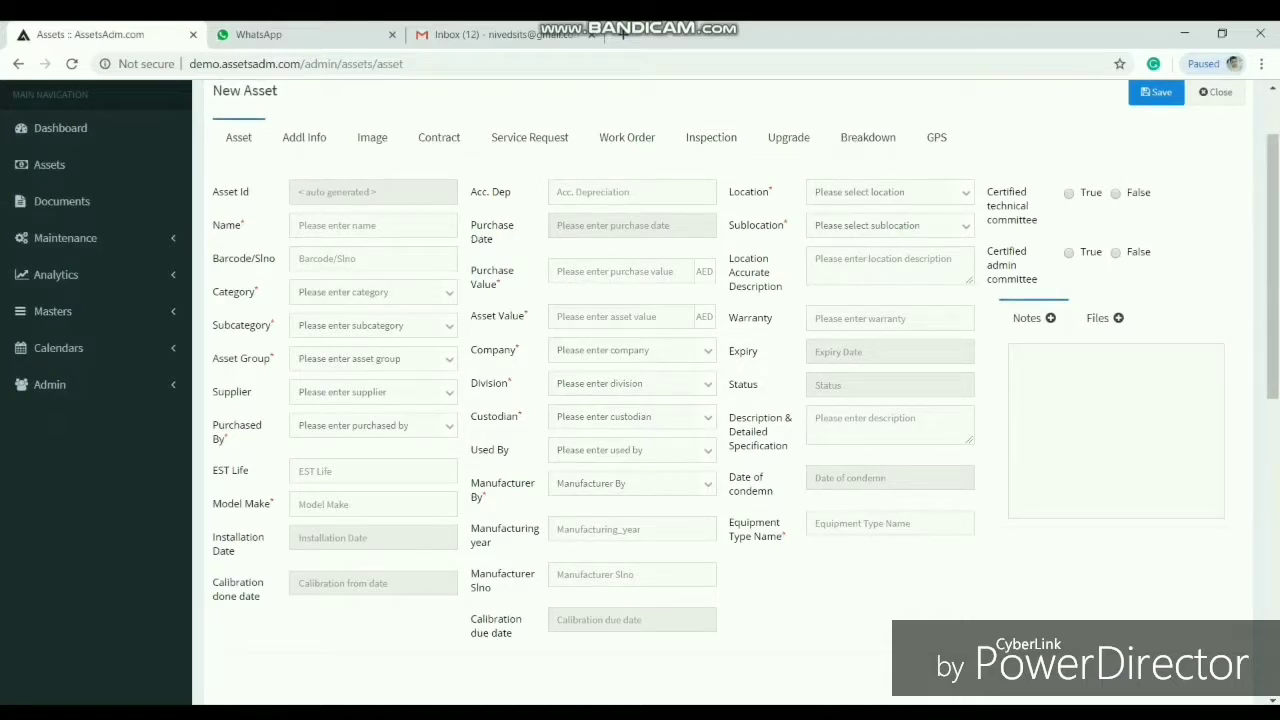
click(373, 292)
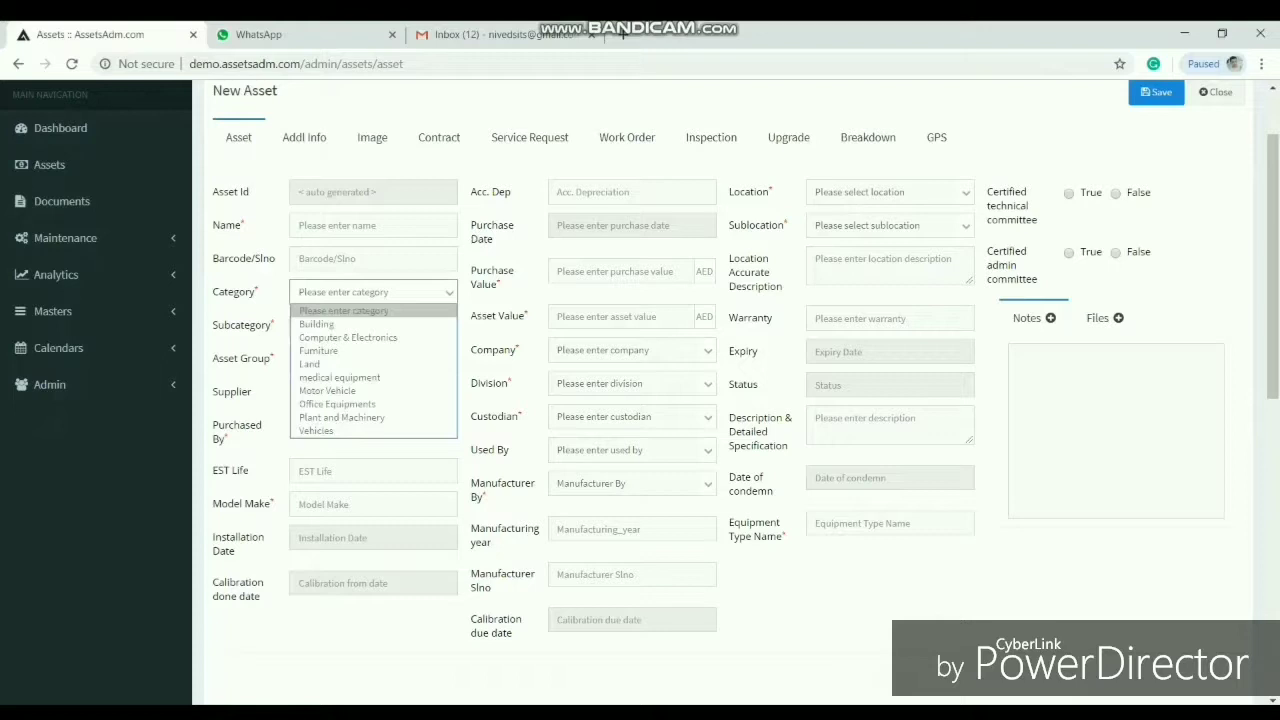
click(373, 292)
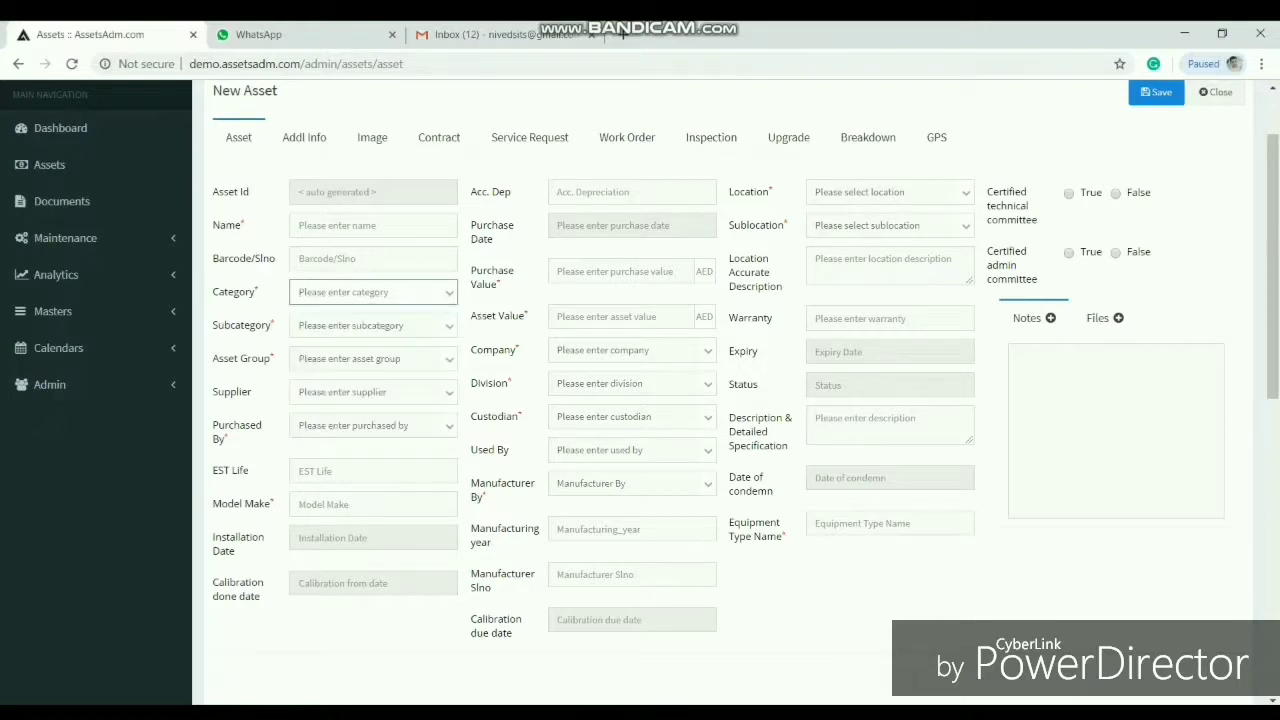
click(374, 325)
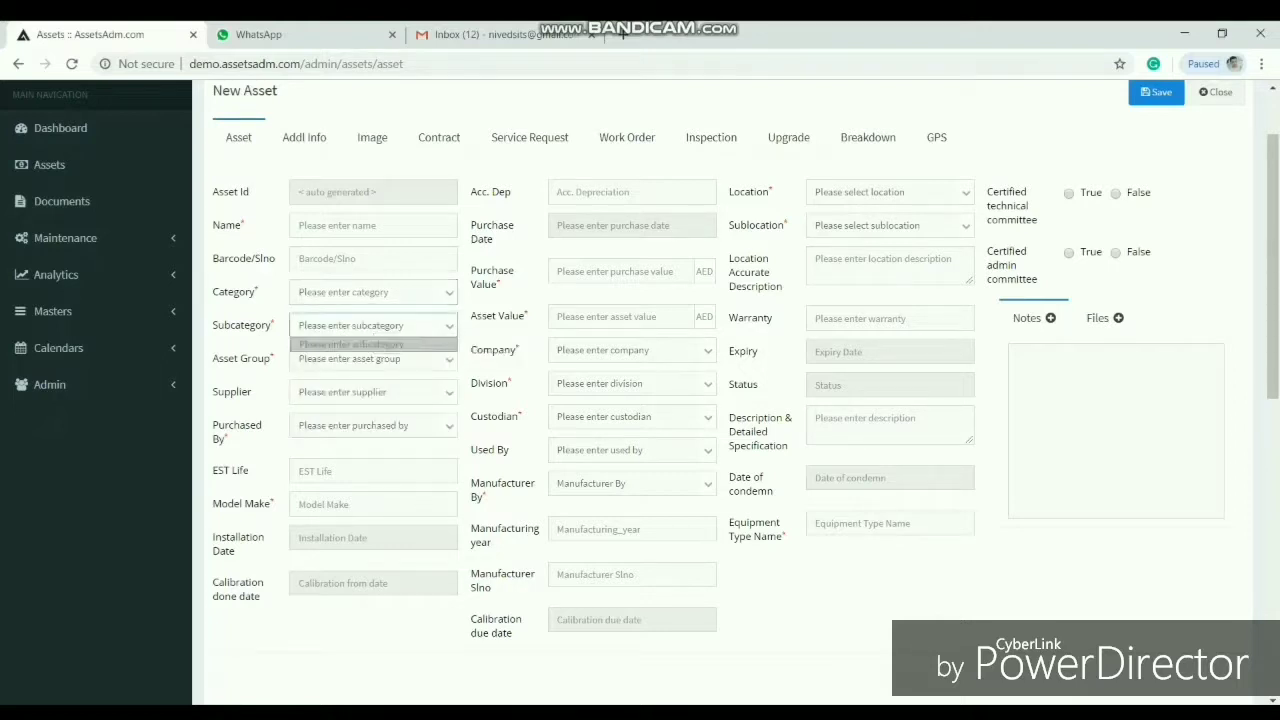
click(374, 325)
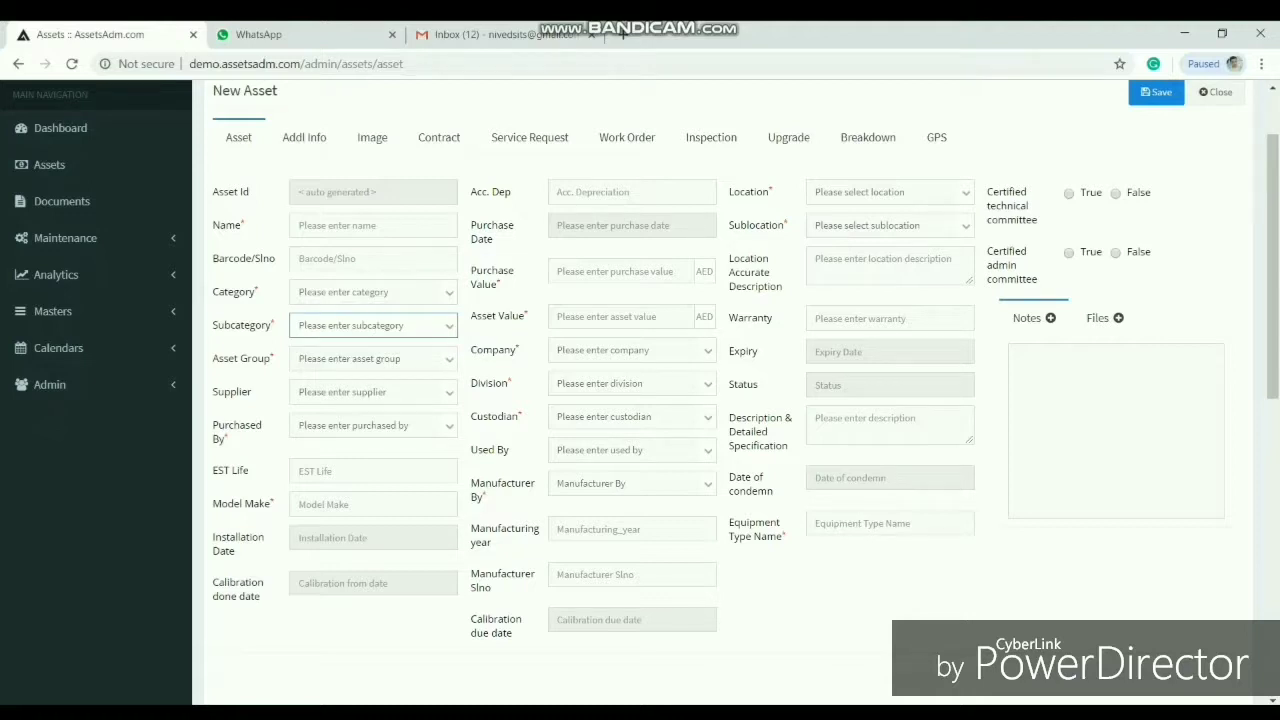
click(379, 356)
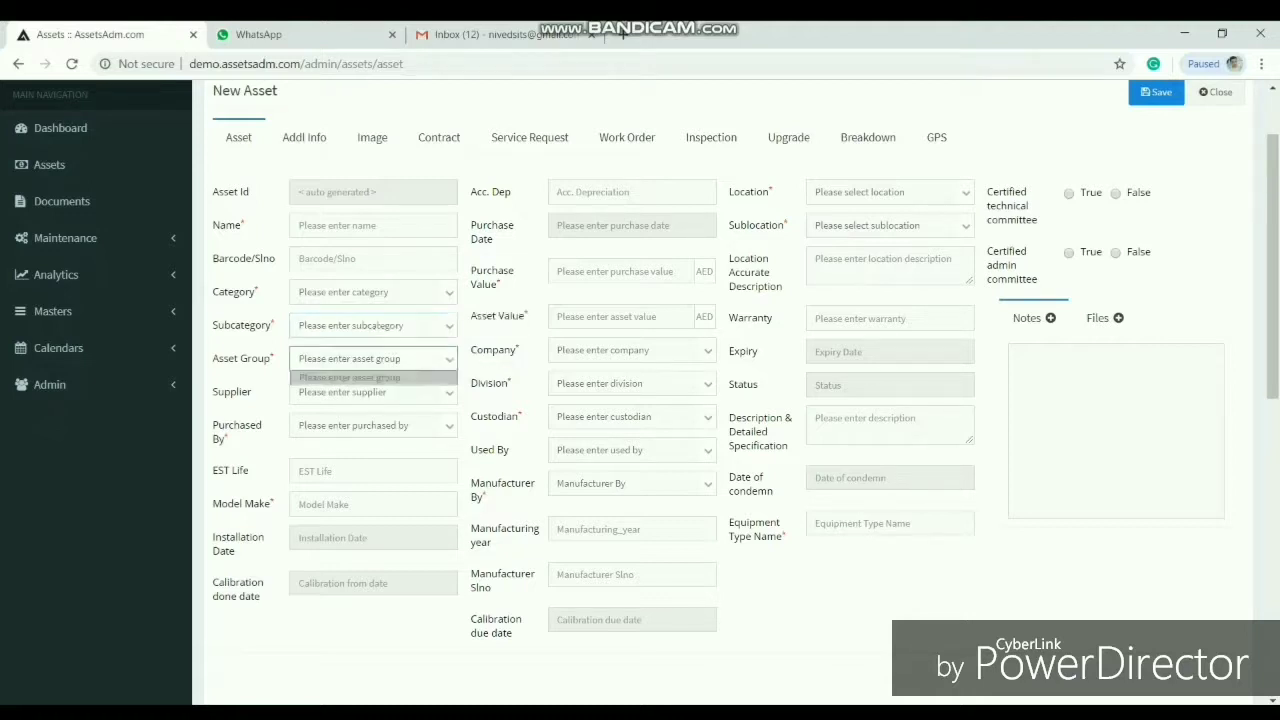
click(379, 358)
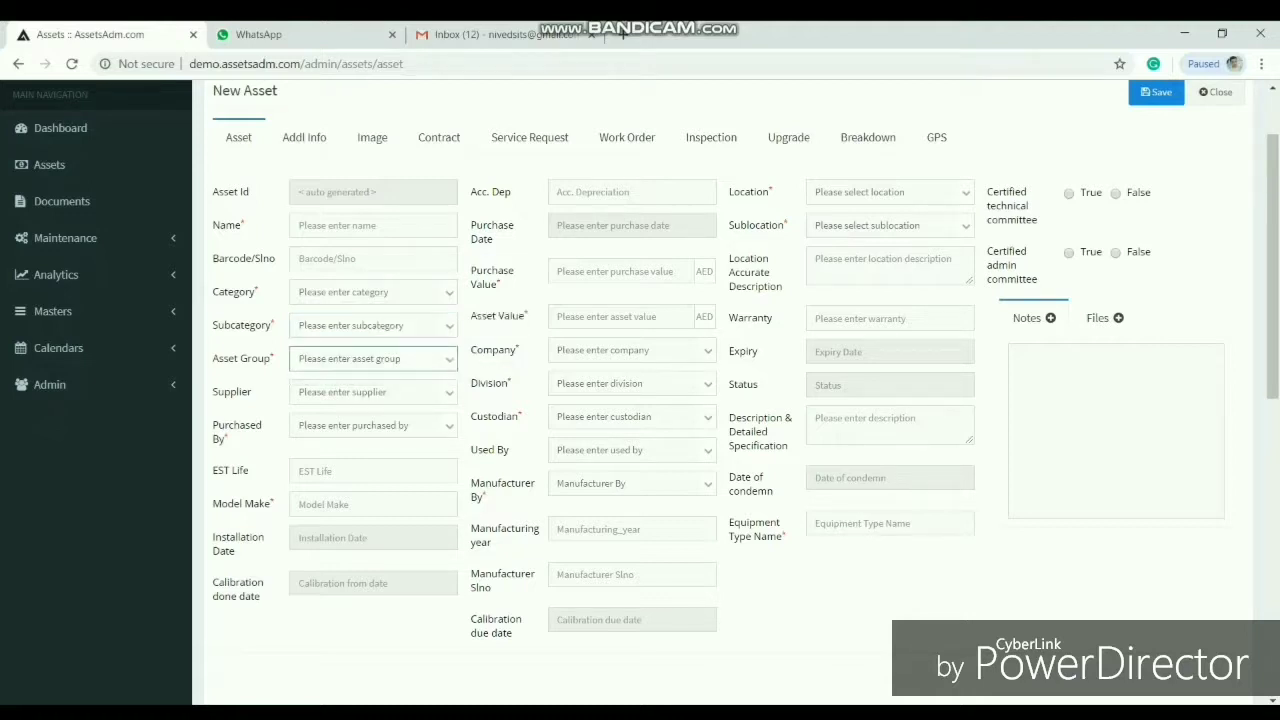
click(374, 391)
click(374, 391)
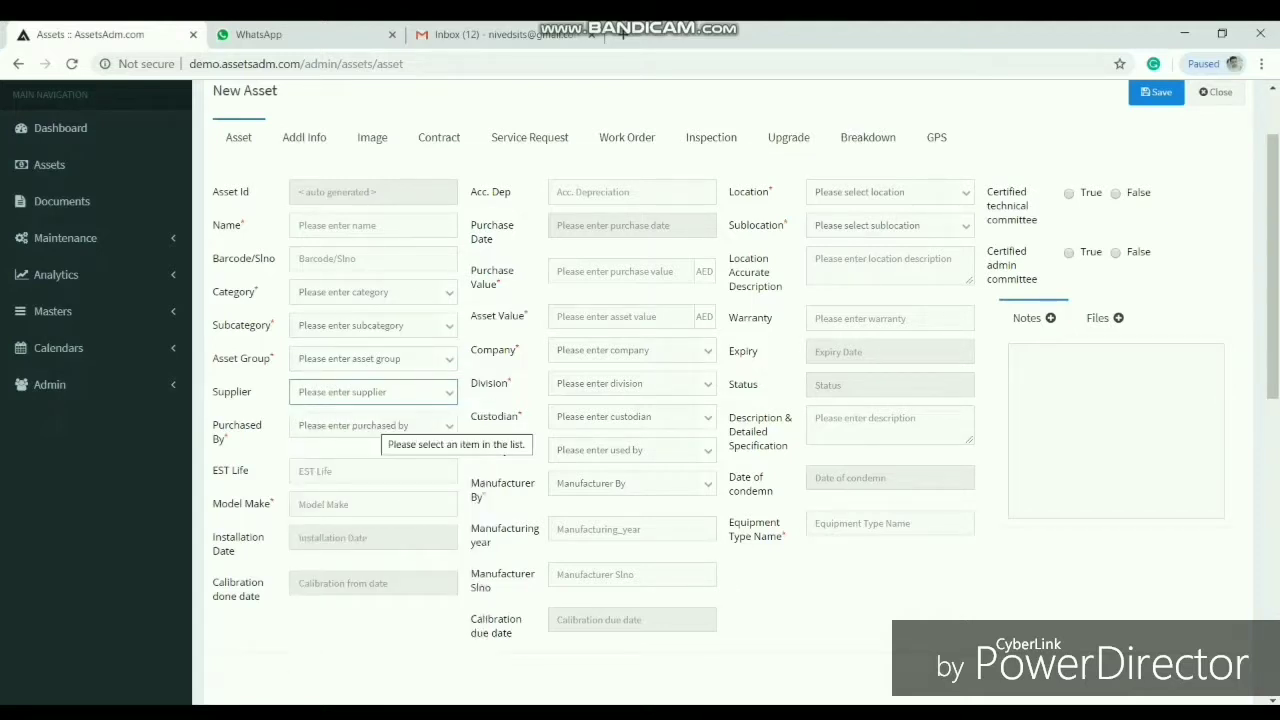
click(376, 425)
click(376, 425)
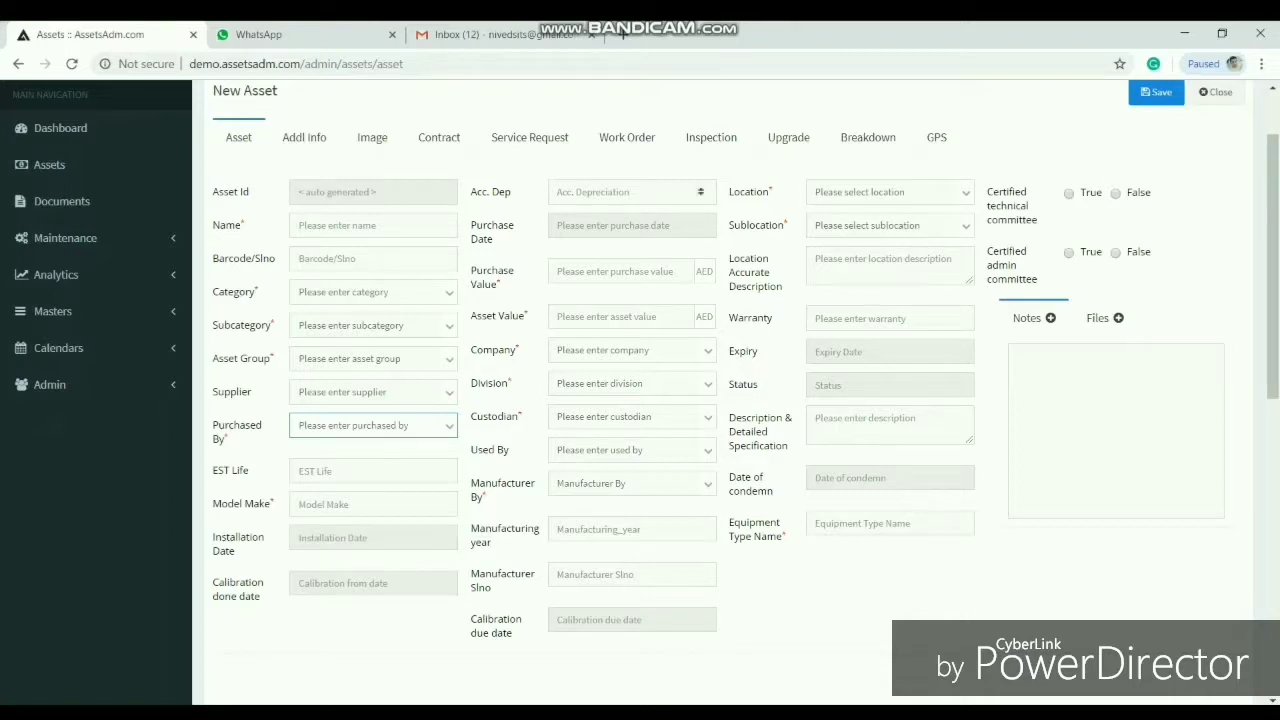
View the Files and Notes entry forms for the new asset, ending on Files.
click(1097, 318)
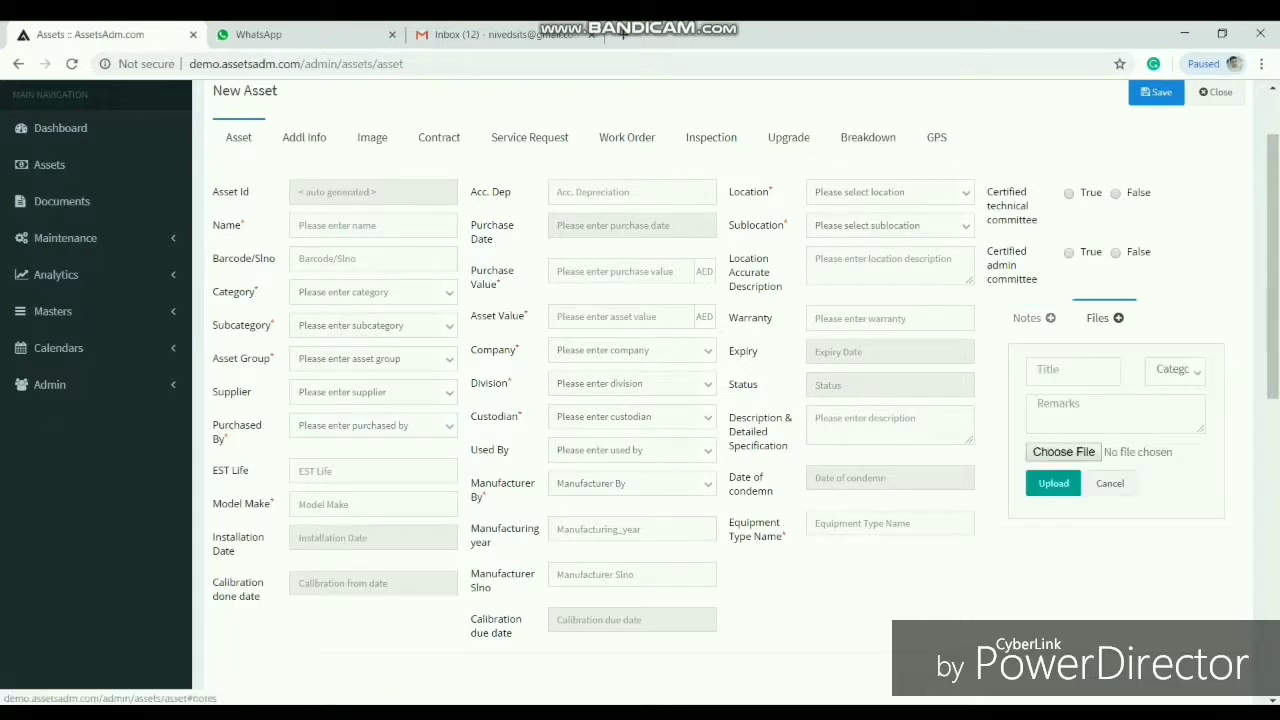
click(1027, 318)
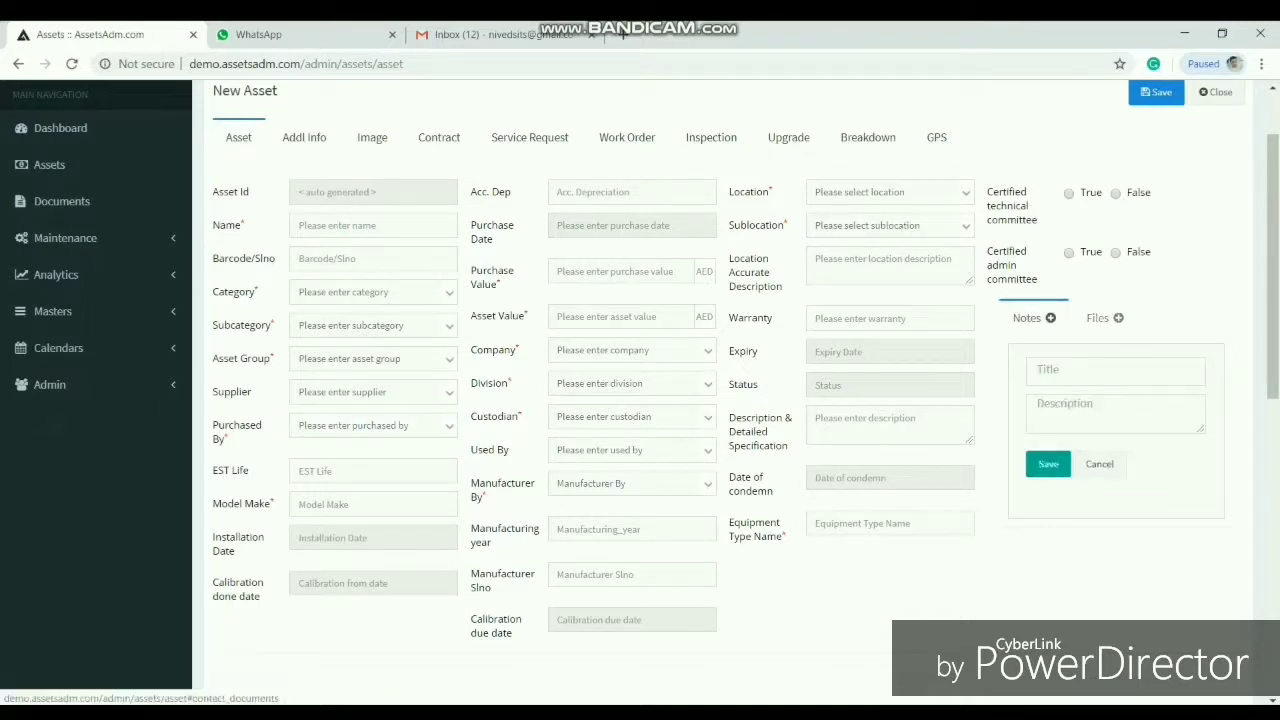
click(1097, 318)
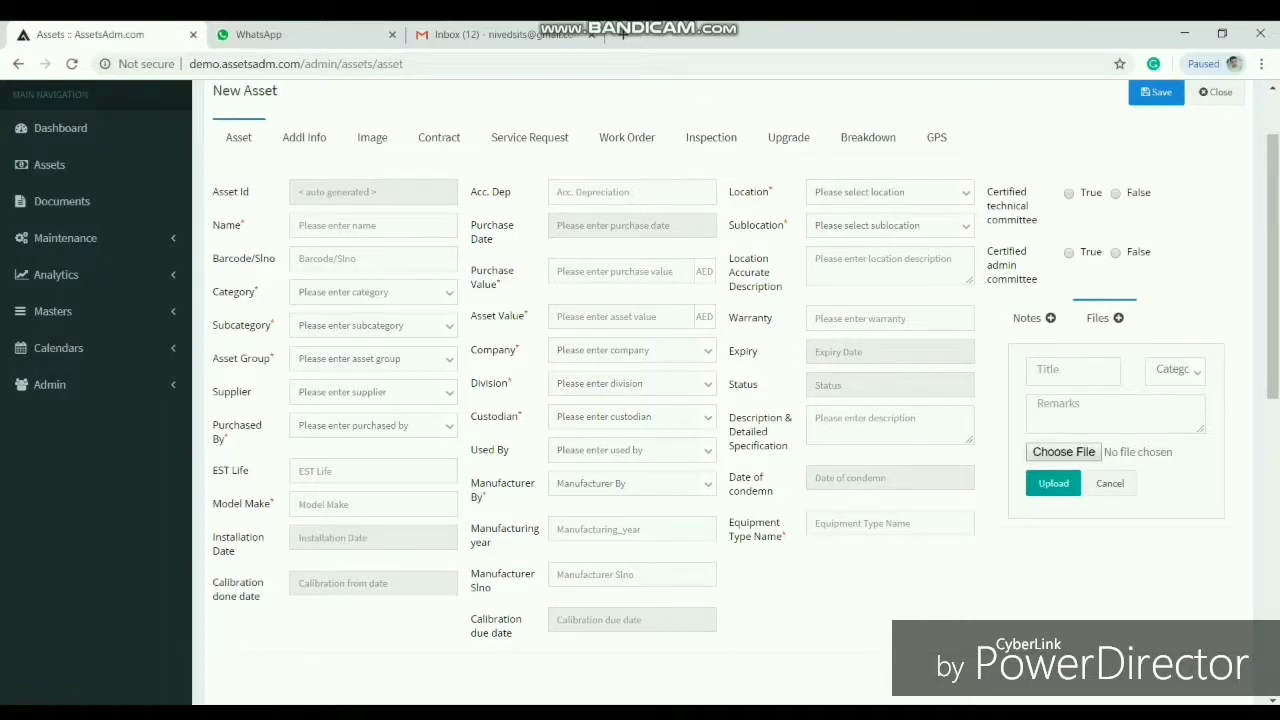
View the new asset's Addl Info, Image and GPS sections.
click(304, 137)
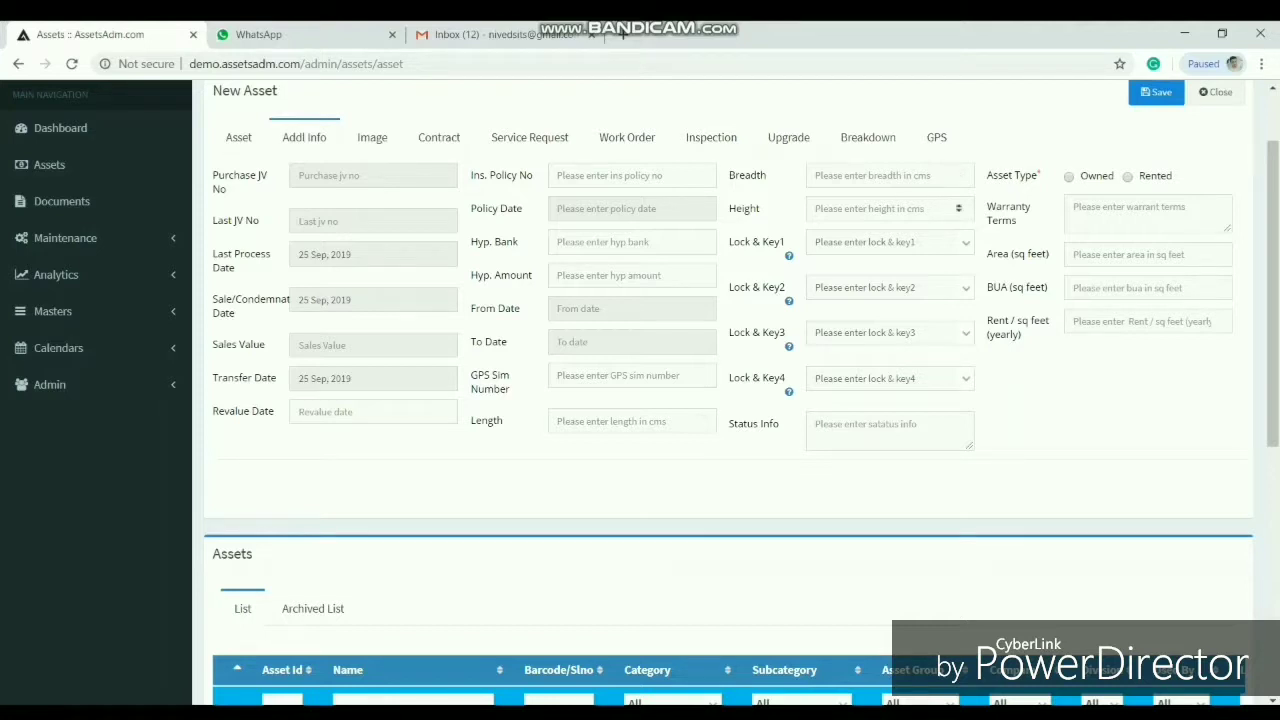
click(372, 137)
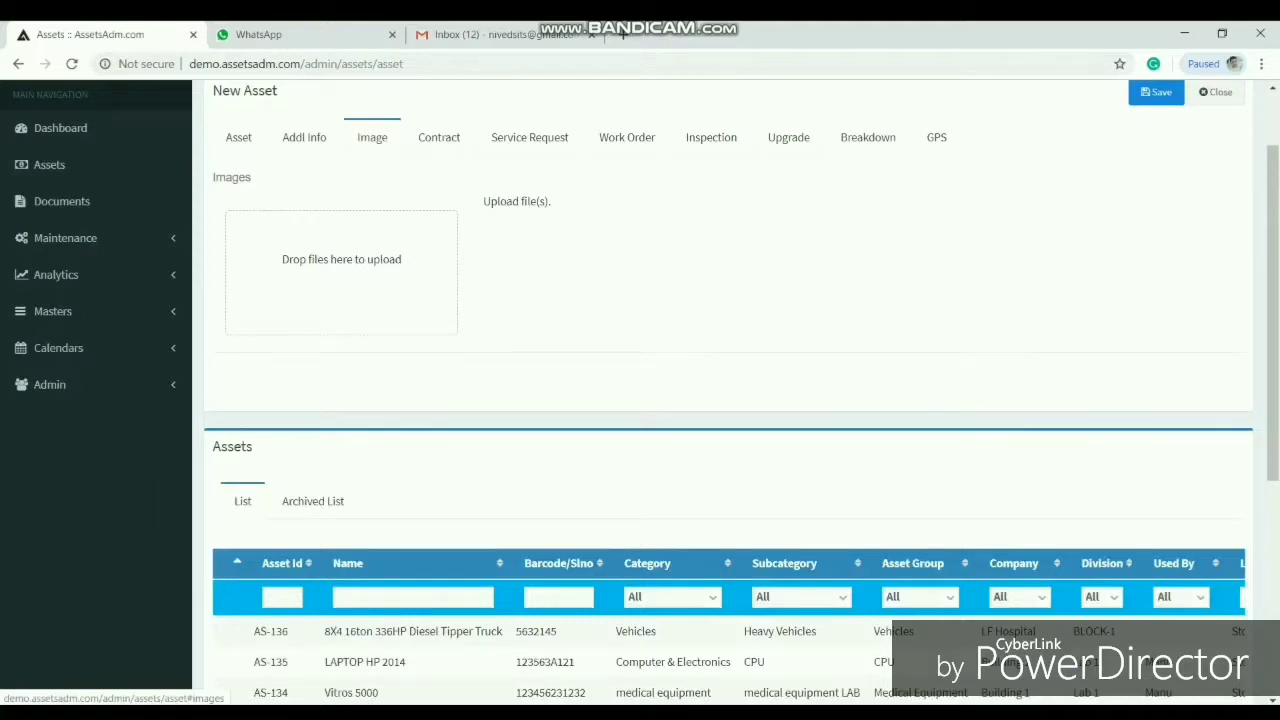
click(936, 137)
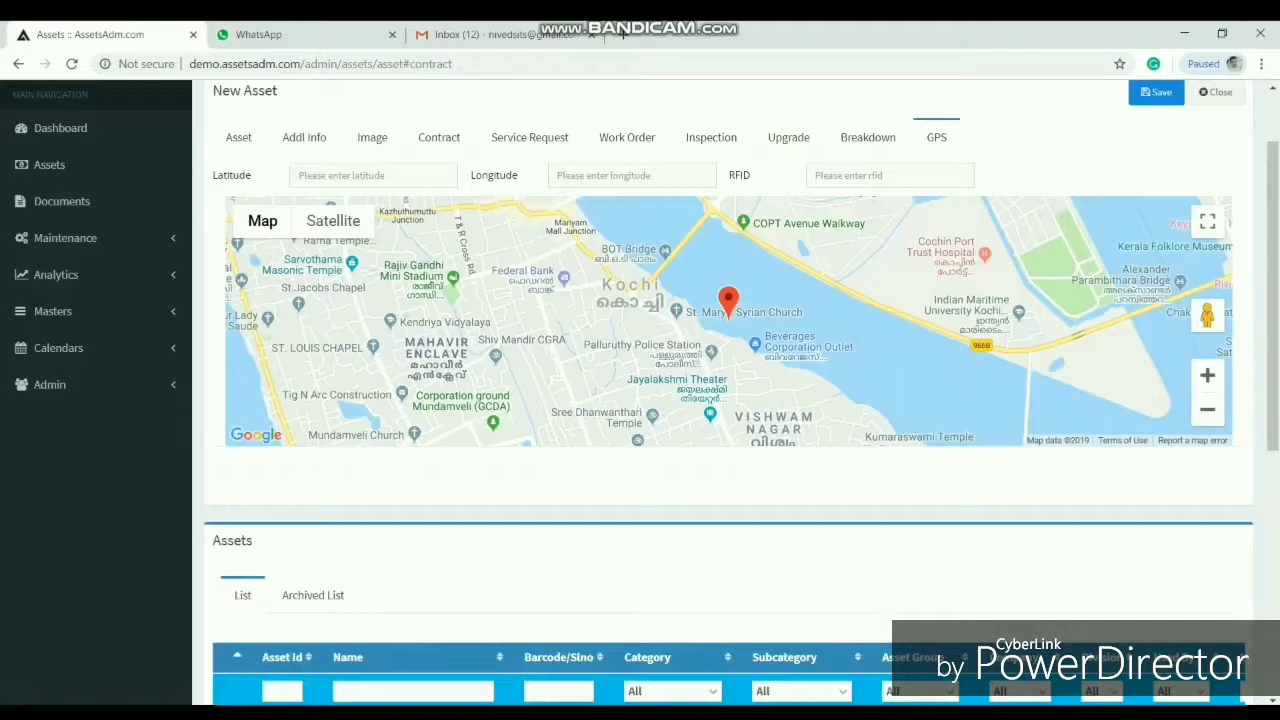
Open the 8X4 16ton 336HP Diesel Tipper Truck asset and view its Image, Contract, Inspection and Upgrade sections.
click(49, 164)
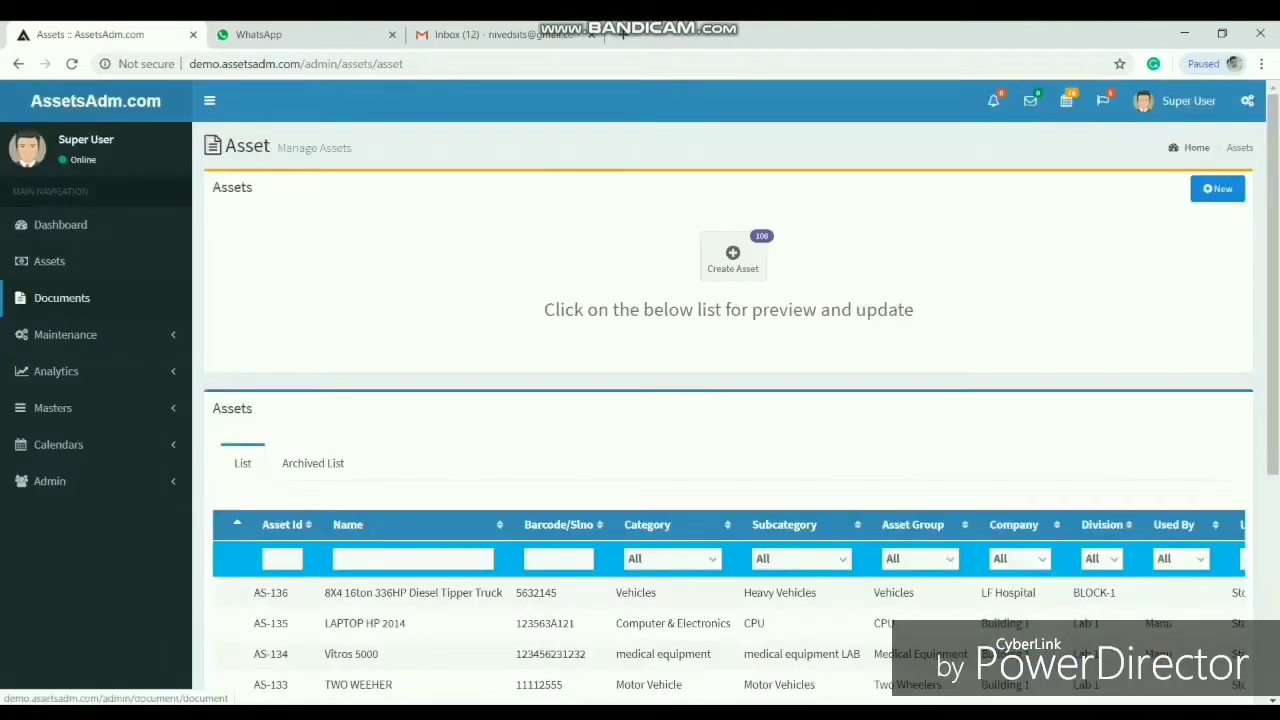
double_click(391, 592)
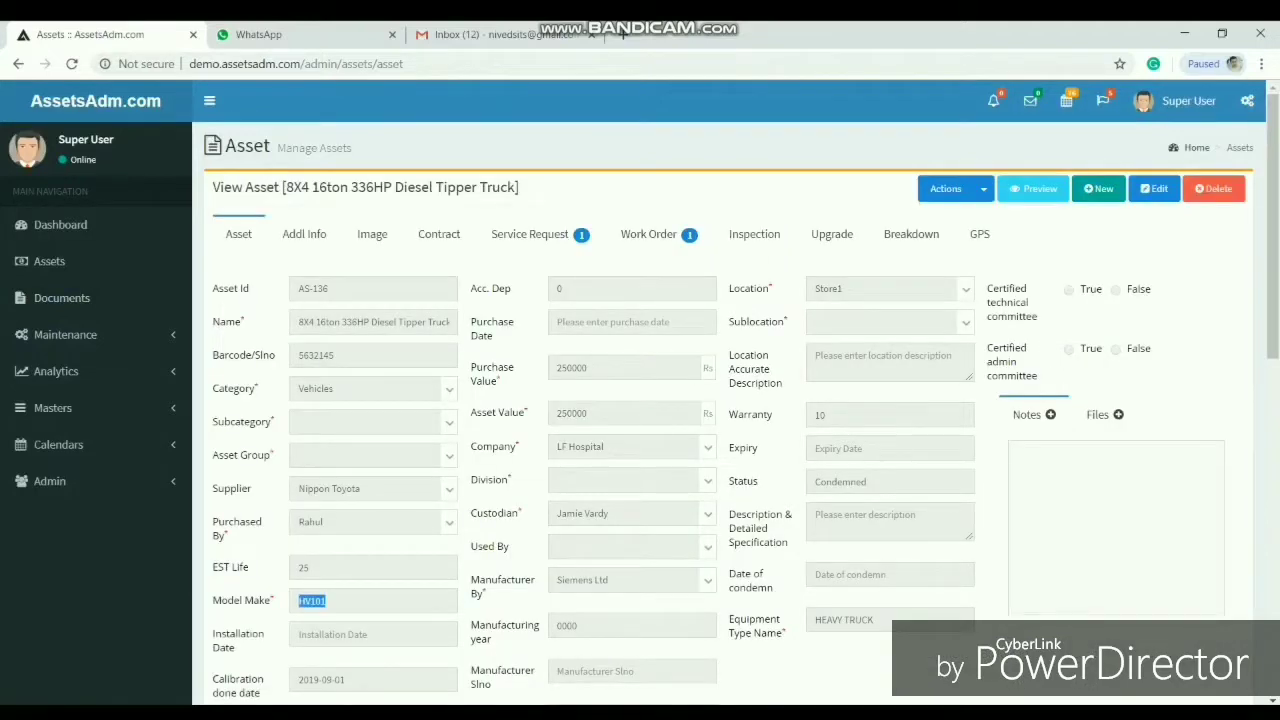
click(372, 234)
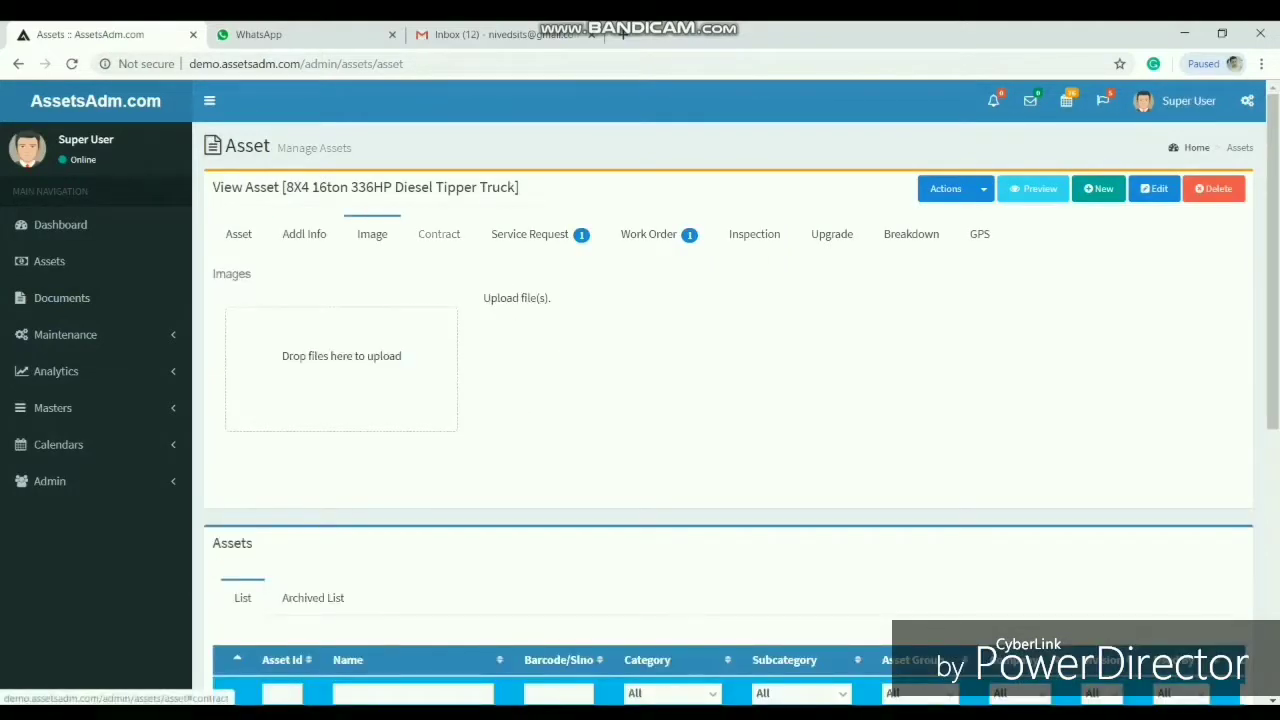
click(439, 234)
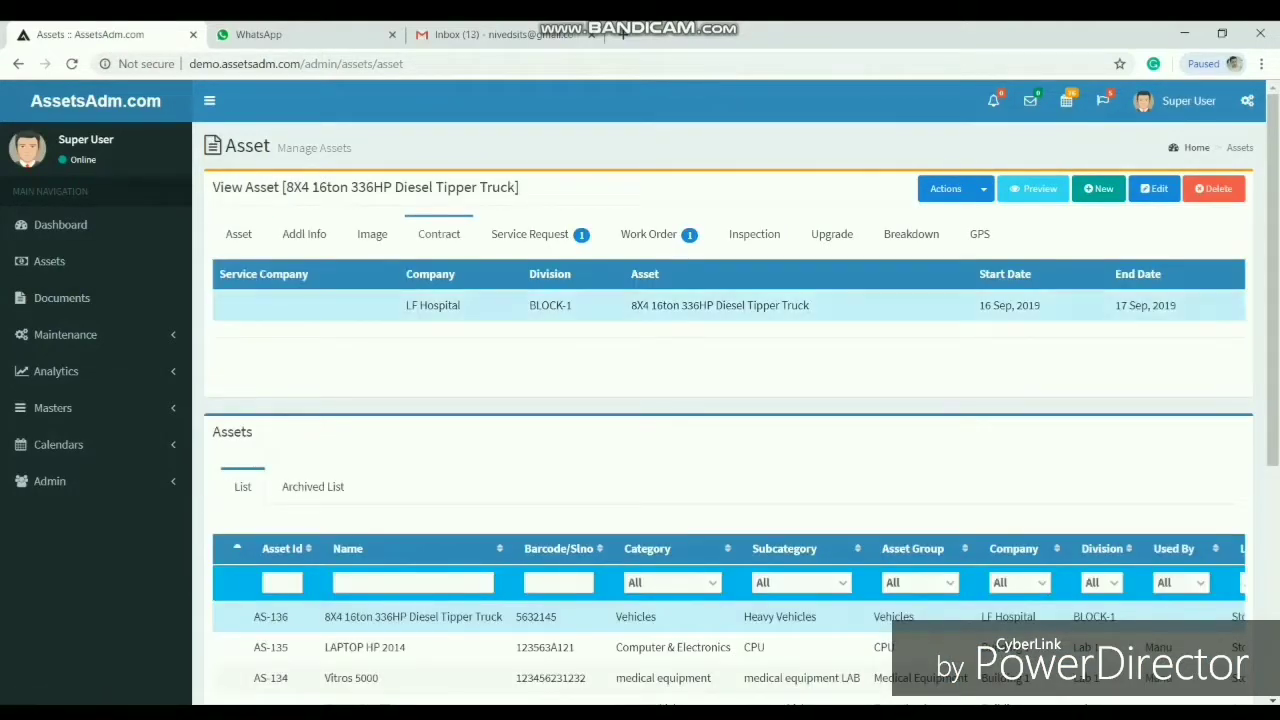
click(754, 234)
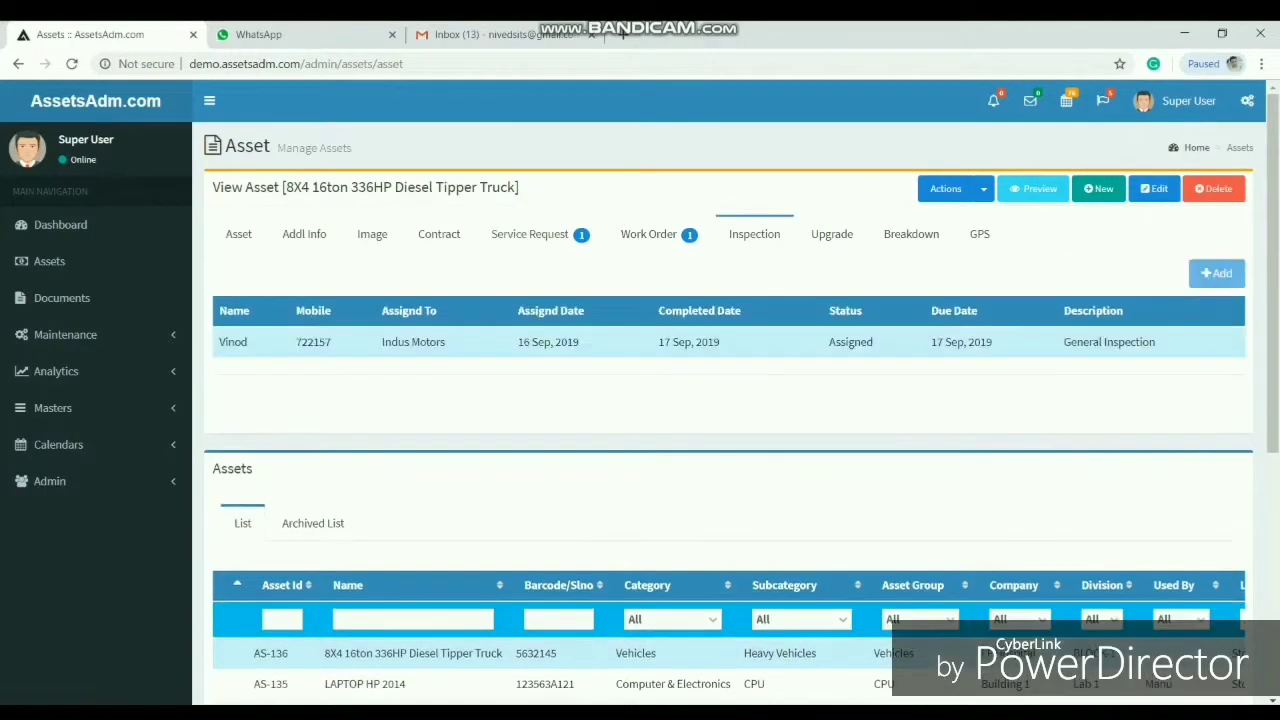
click(831, 234)
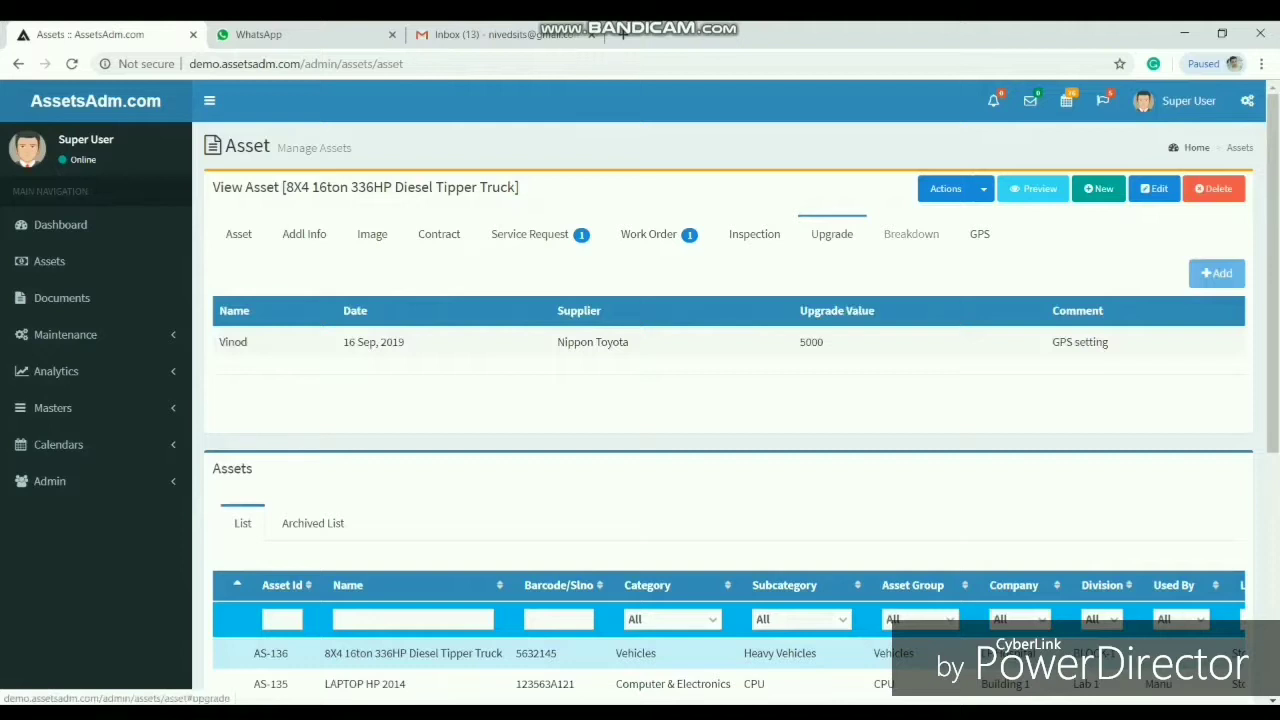
Show the actions available for the tipper truck and look through its Asset Preview, including the email option.
click(983, 188)
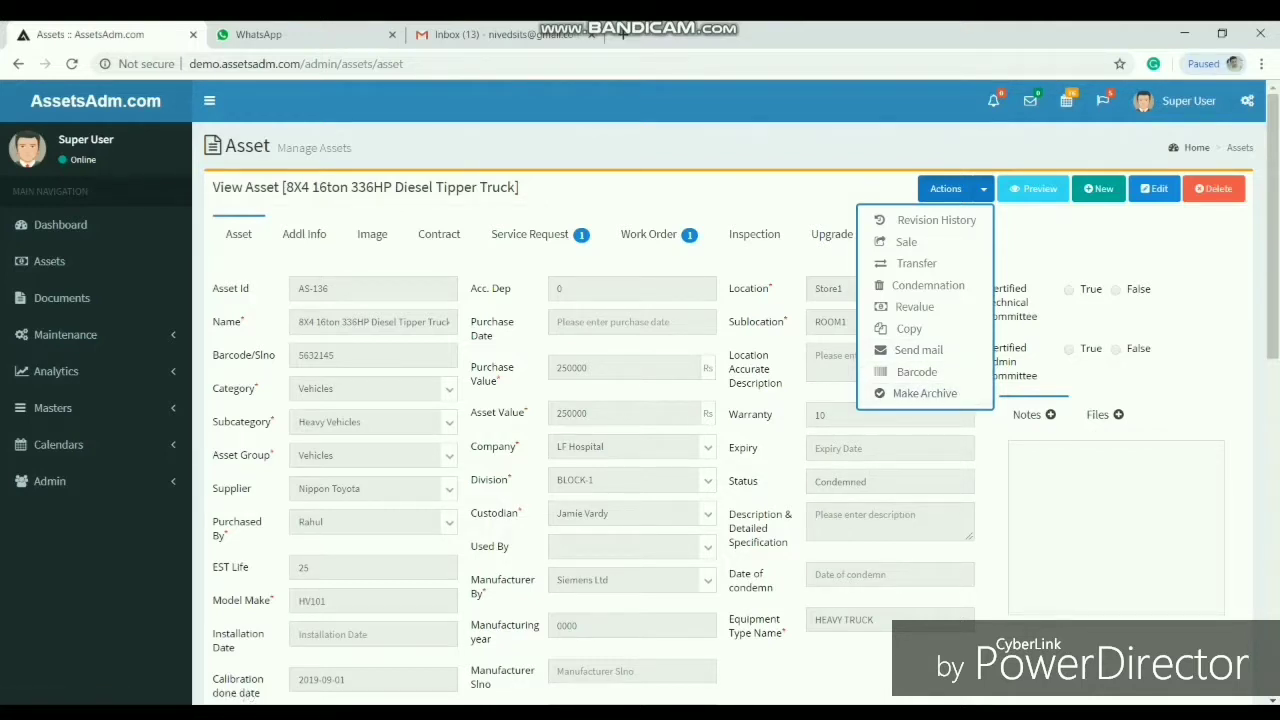
click(1033, 188)
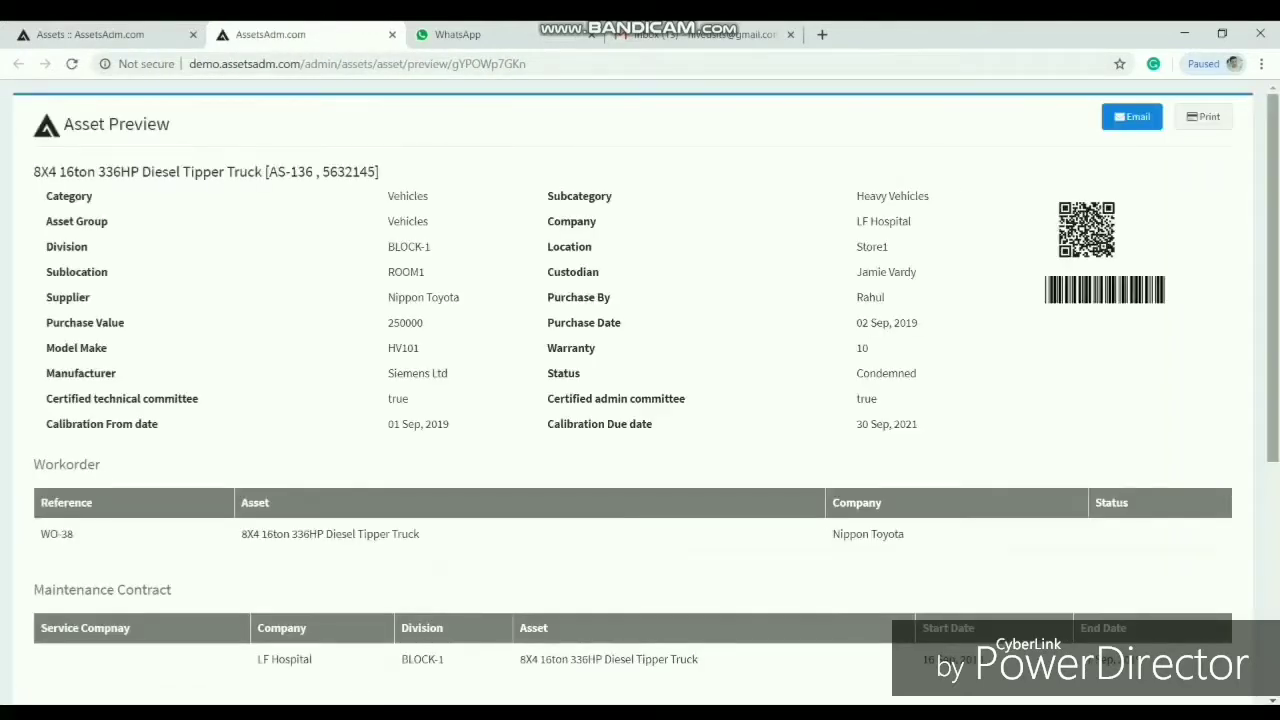
scroll(640, 400, down, 2)
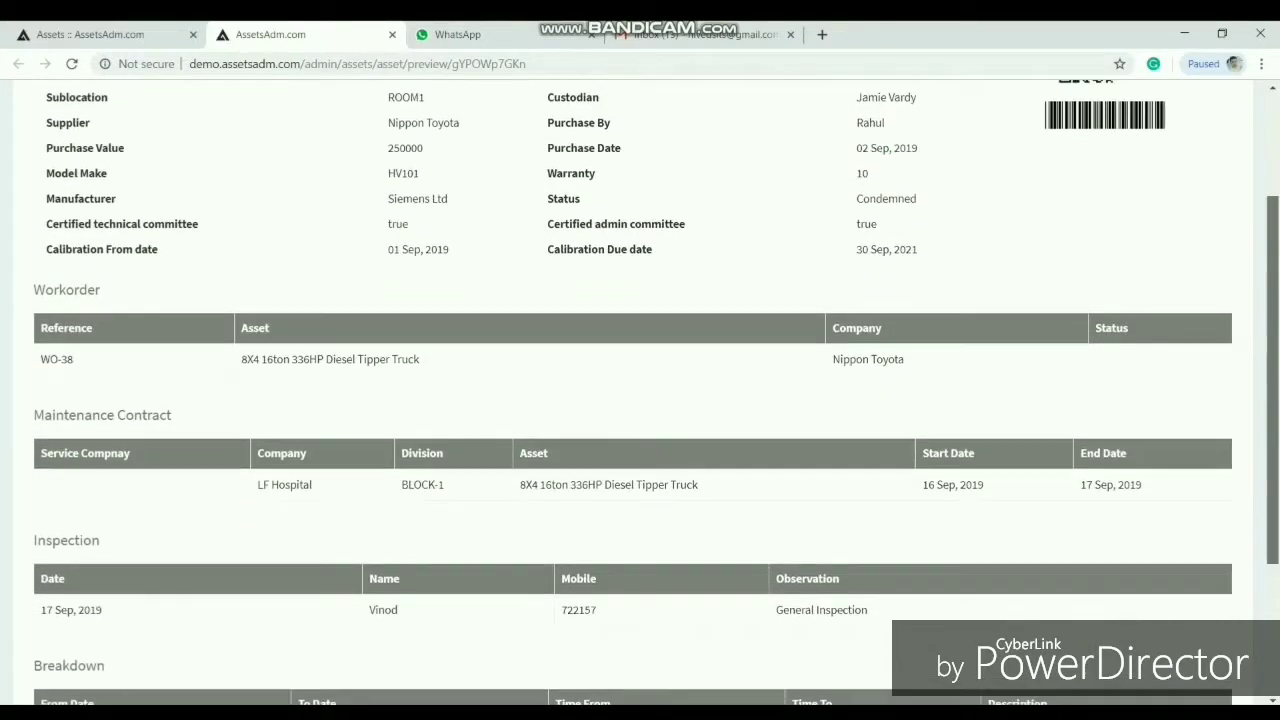
scroll(640, 400, down, 1)
scroll(640, 400, up, 2)
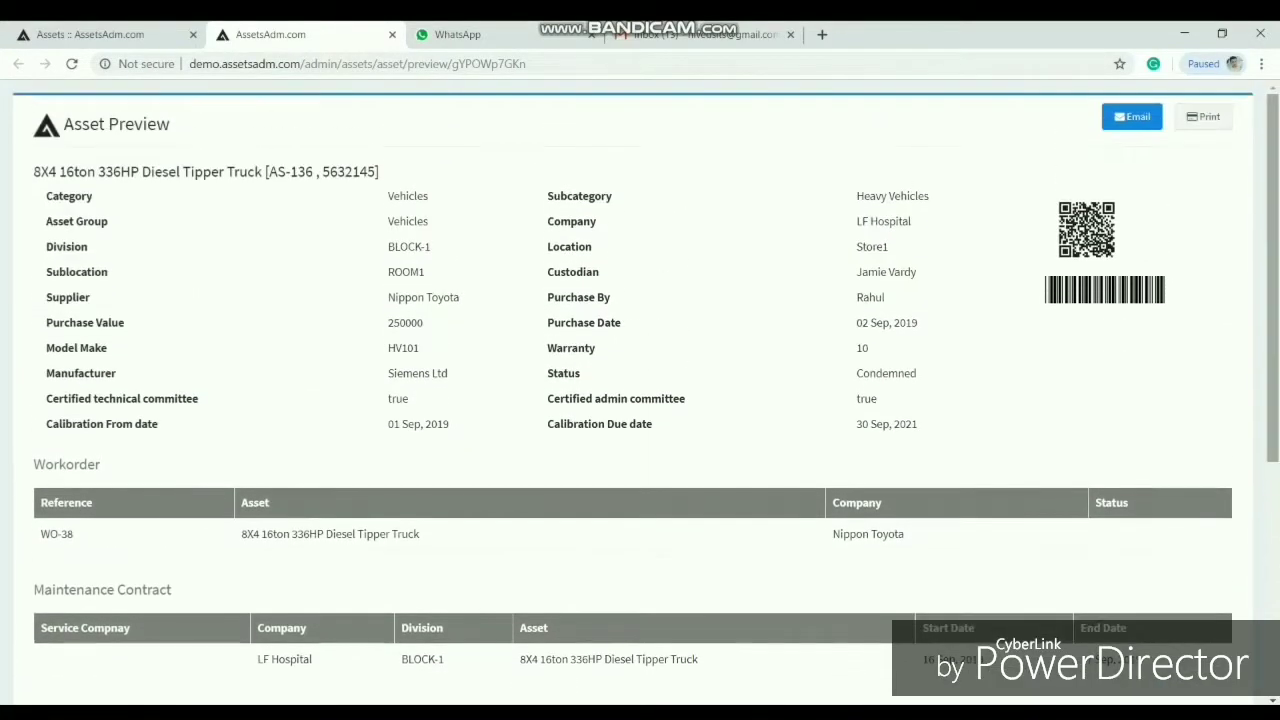
click(1132, 117)
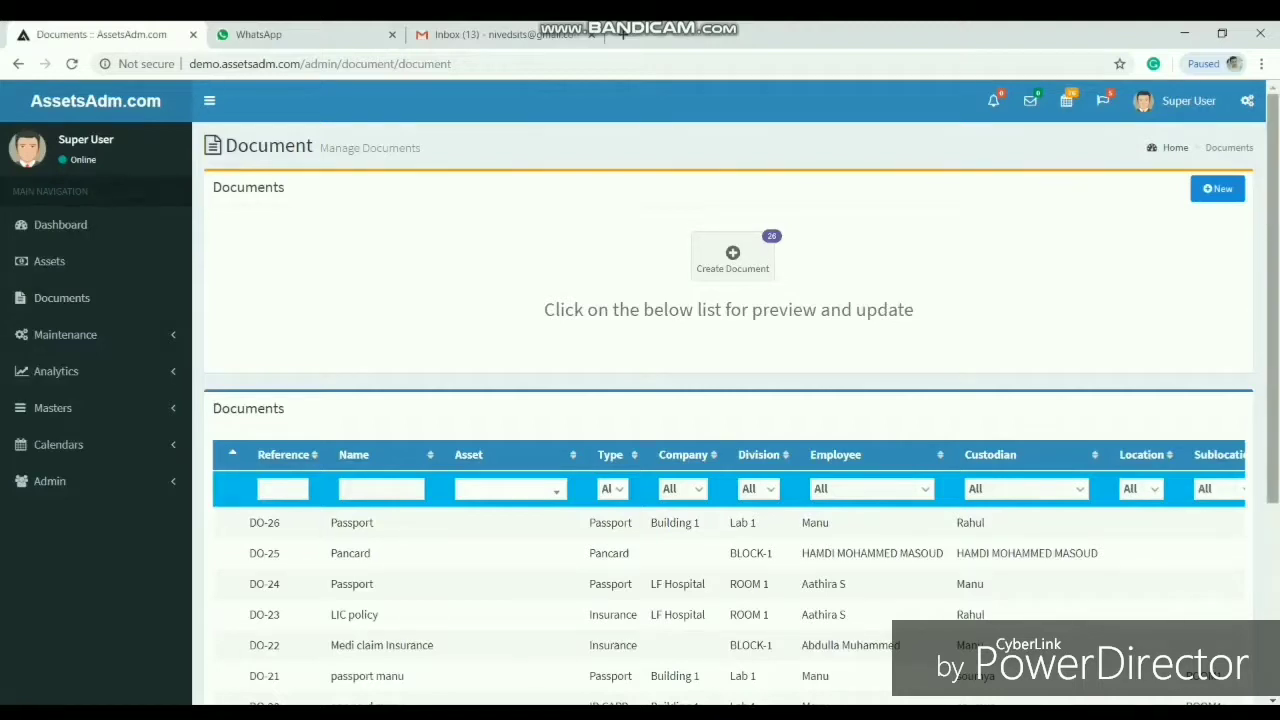
Look through the document list and start a new document to examine its form, including the Custodian choices.
scroll(640, 400, down, 1)
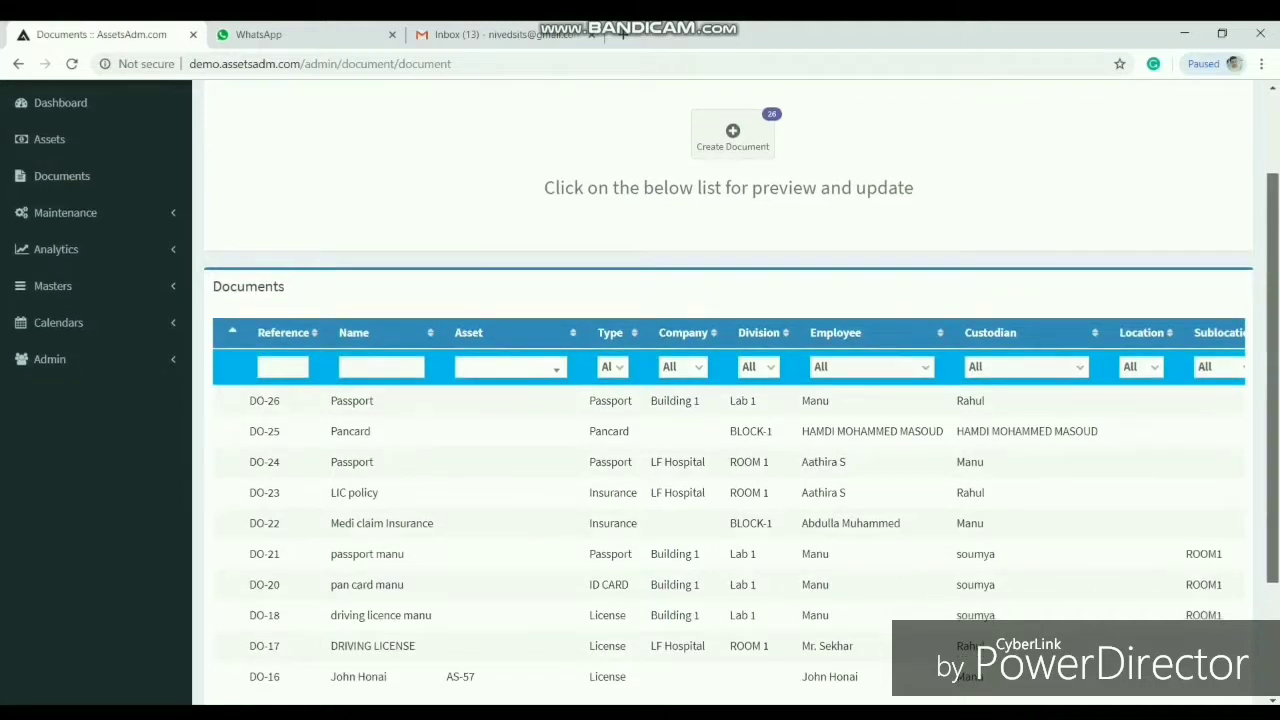
scroll(640, 400, up, 1)
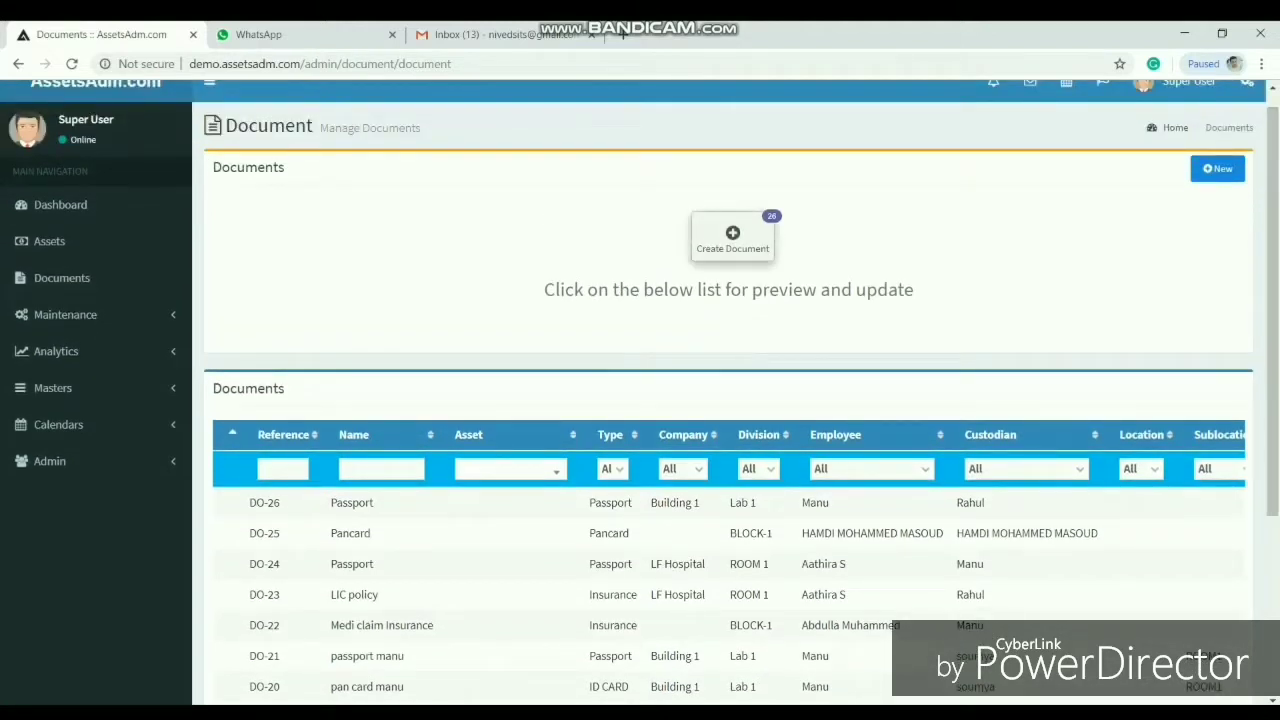
click(732, 238)
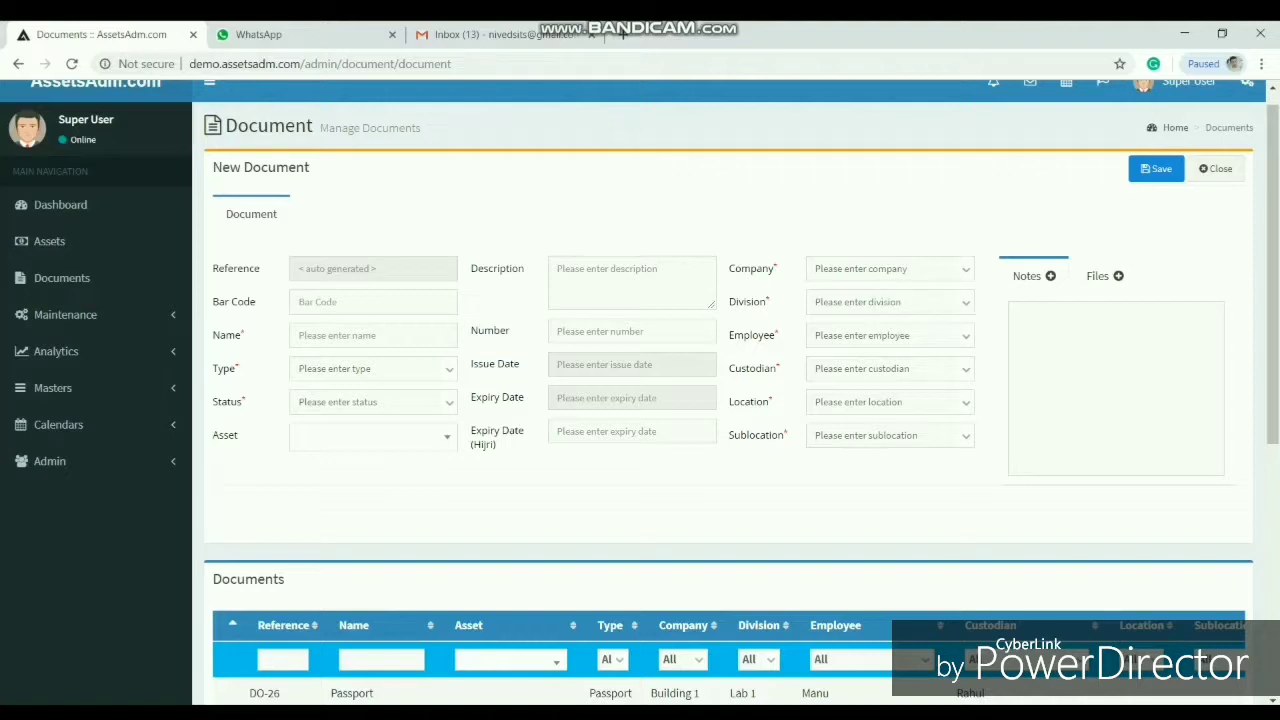
click(889, 368)
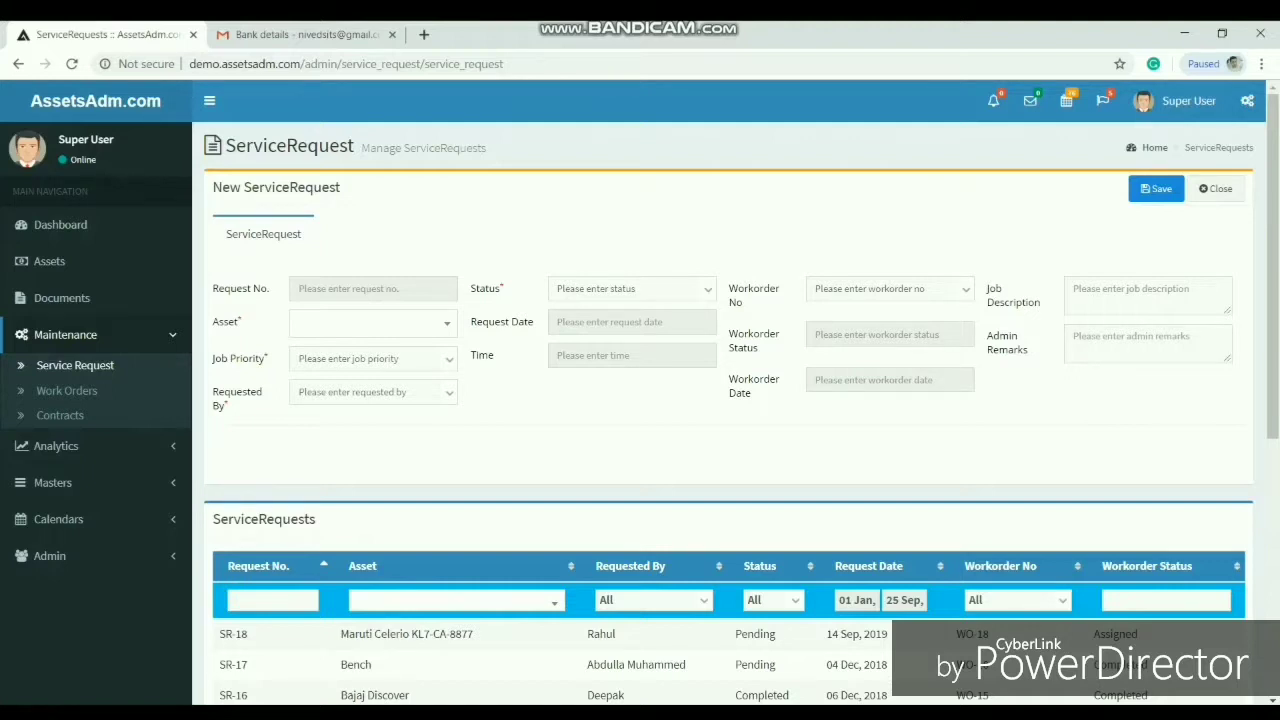
View the work orders list with a new work order form, and the Contracts list under Maintenance.
click(67, 391)
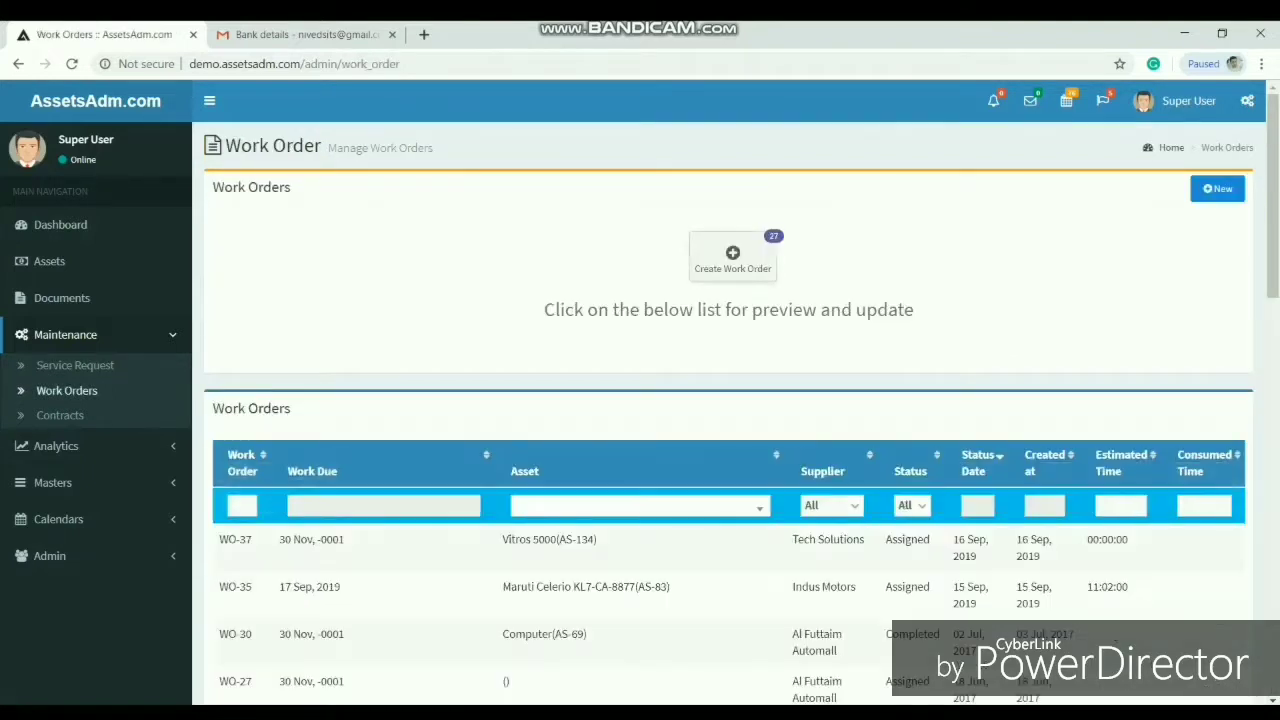
click(733, 257)
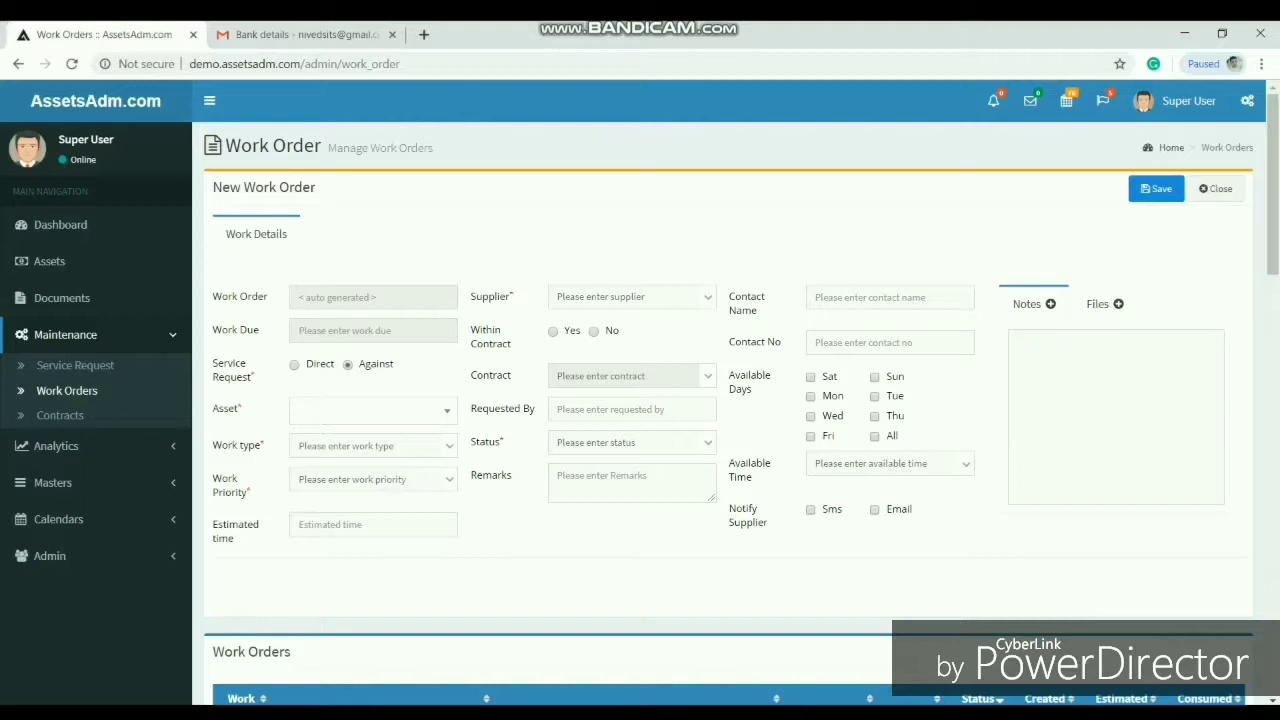
click(60, 415)
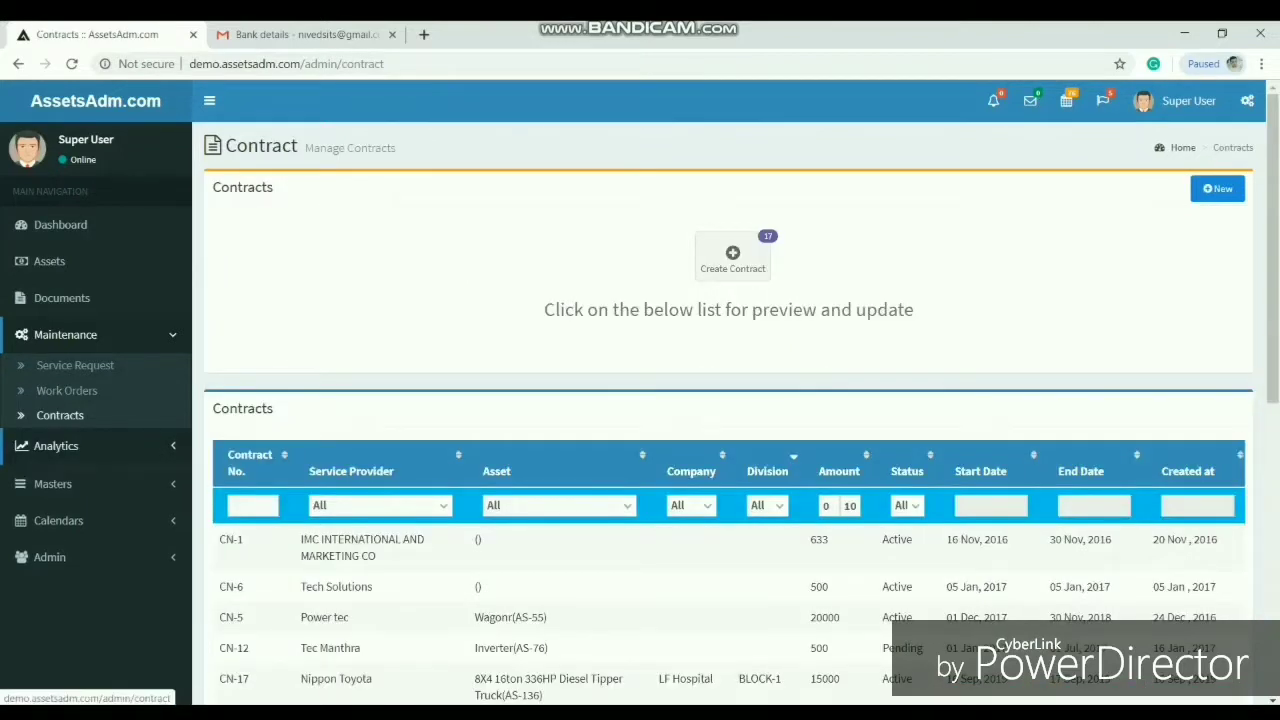
Open the Assets analytics report and examine its filters and the graph's bar values for the asset categories.
click(56, 446)
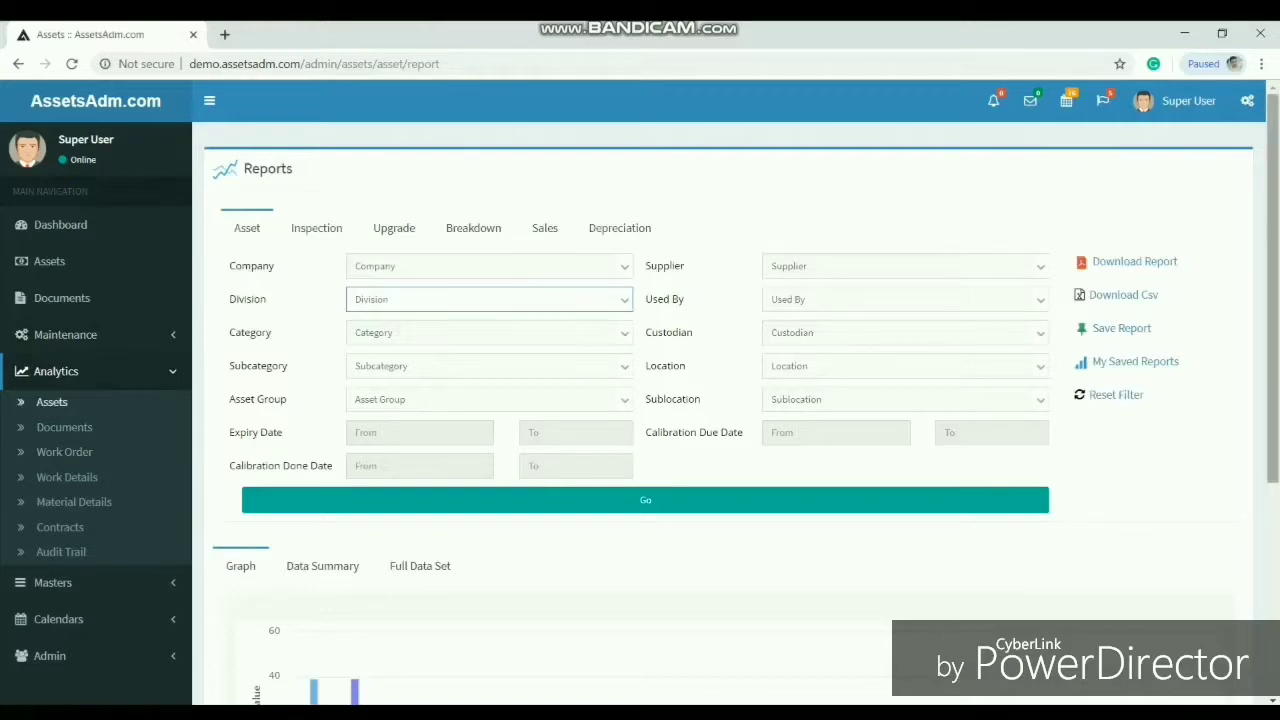
drag(1272, 288, 1272, 385)
drag(1272, 288, 1272, 361)
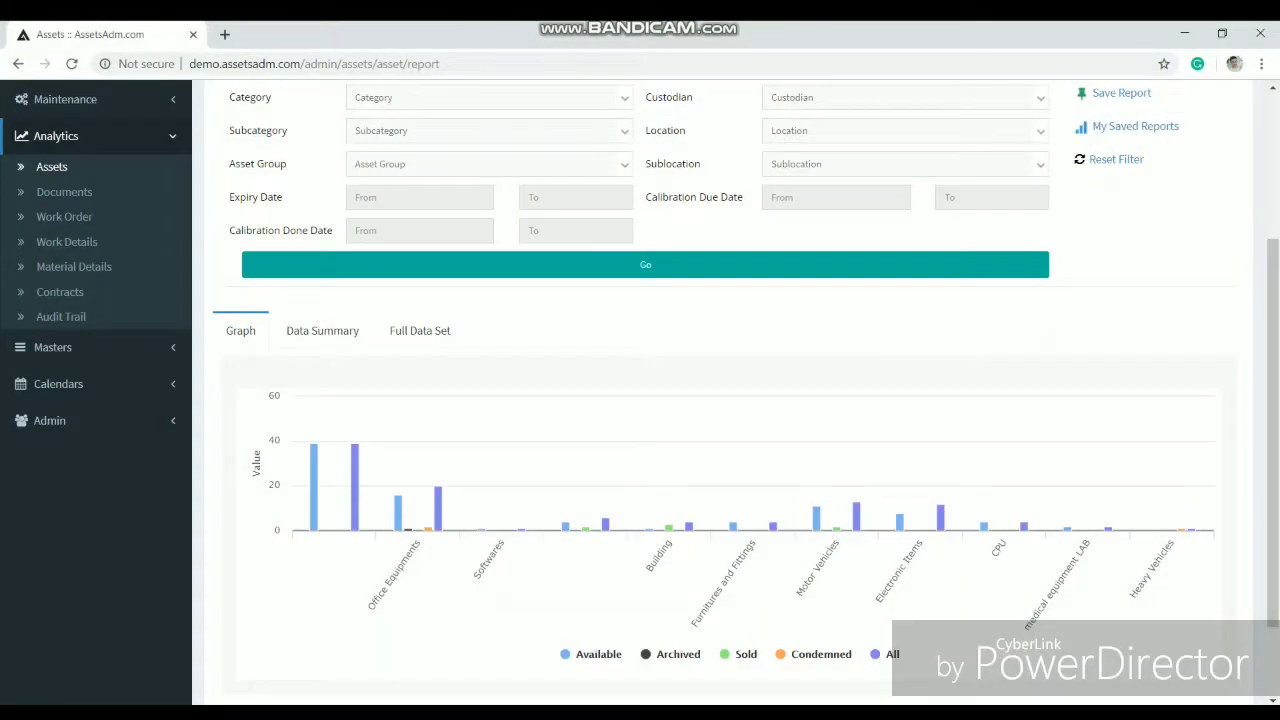
mouse_move(314, 480)
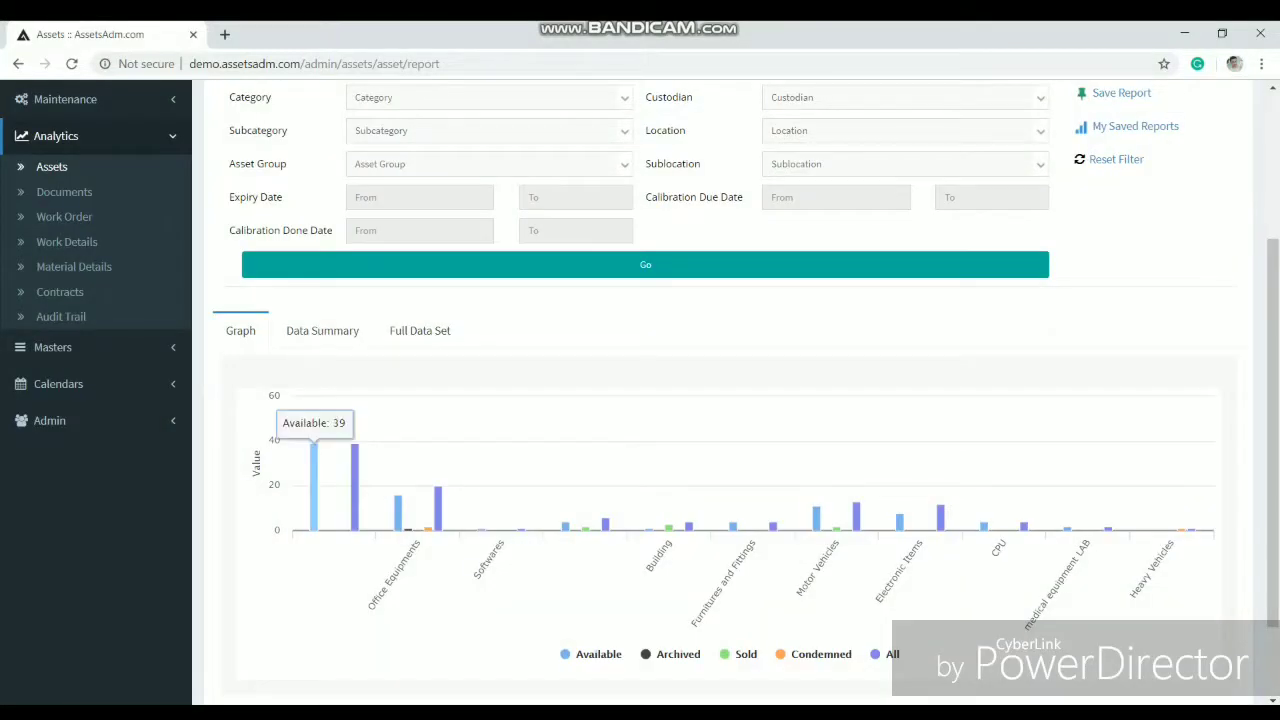
mouse_move(354, 480)
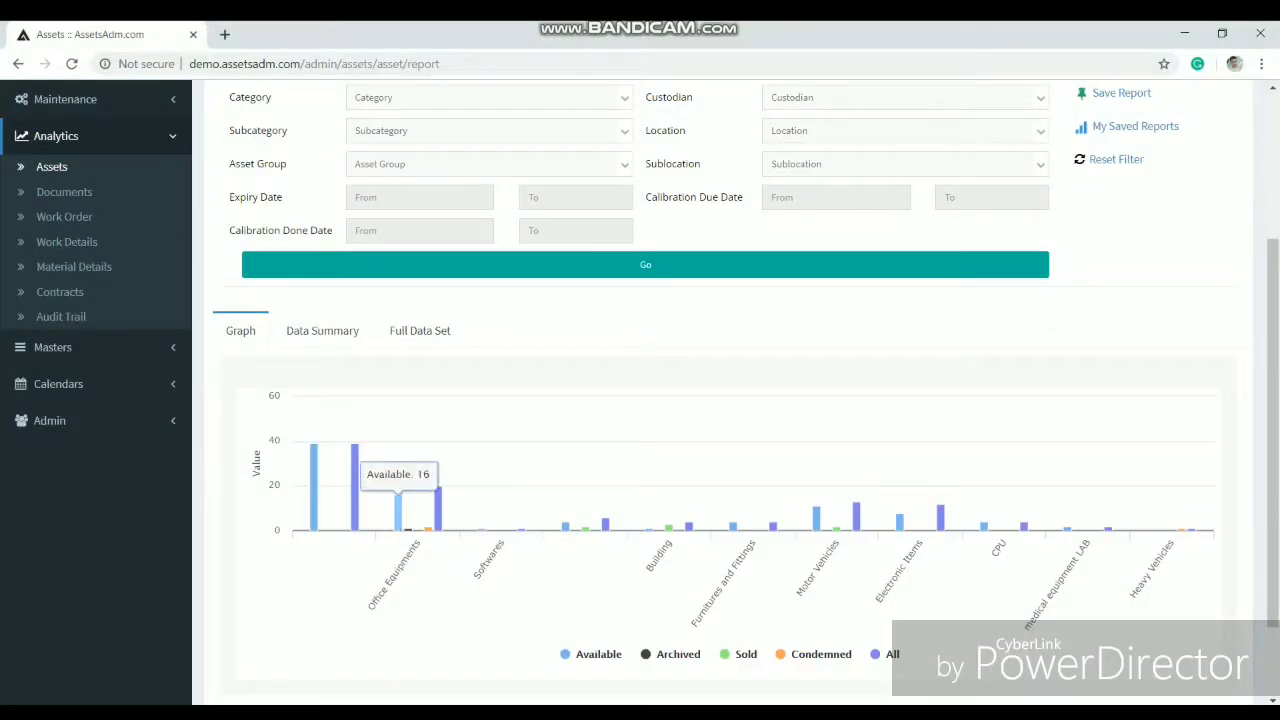
mouse_move(437, 505)
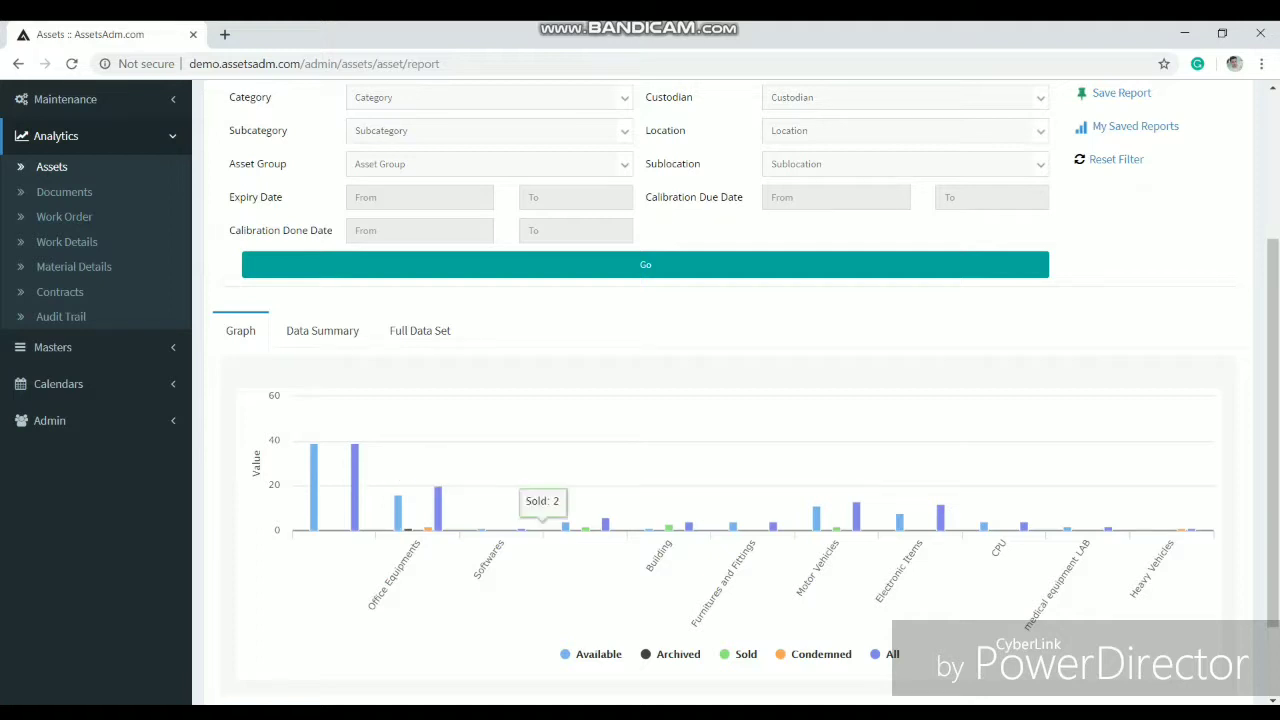
mouse_move(605, 520)
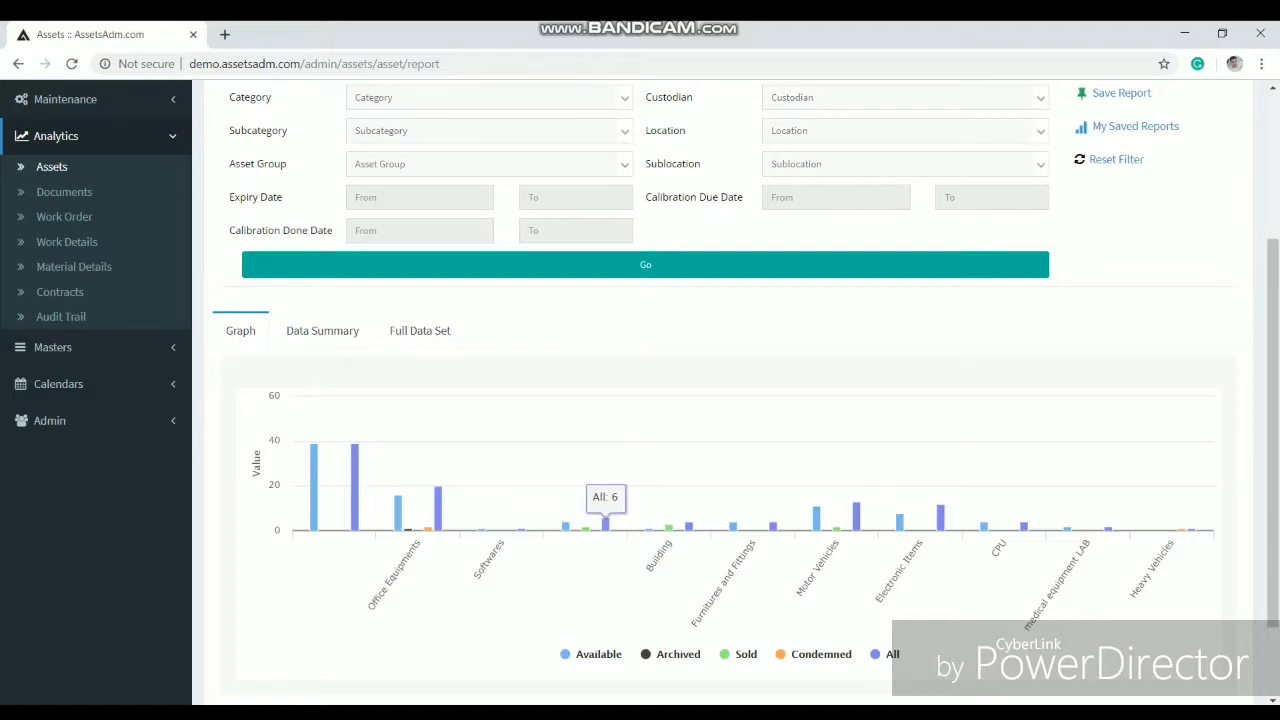
scroll(489, 143, up, 1)
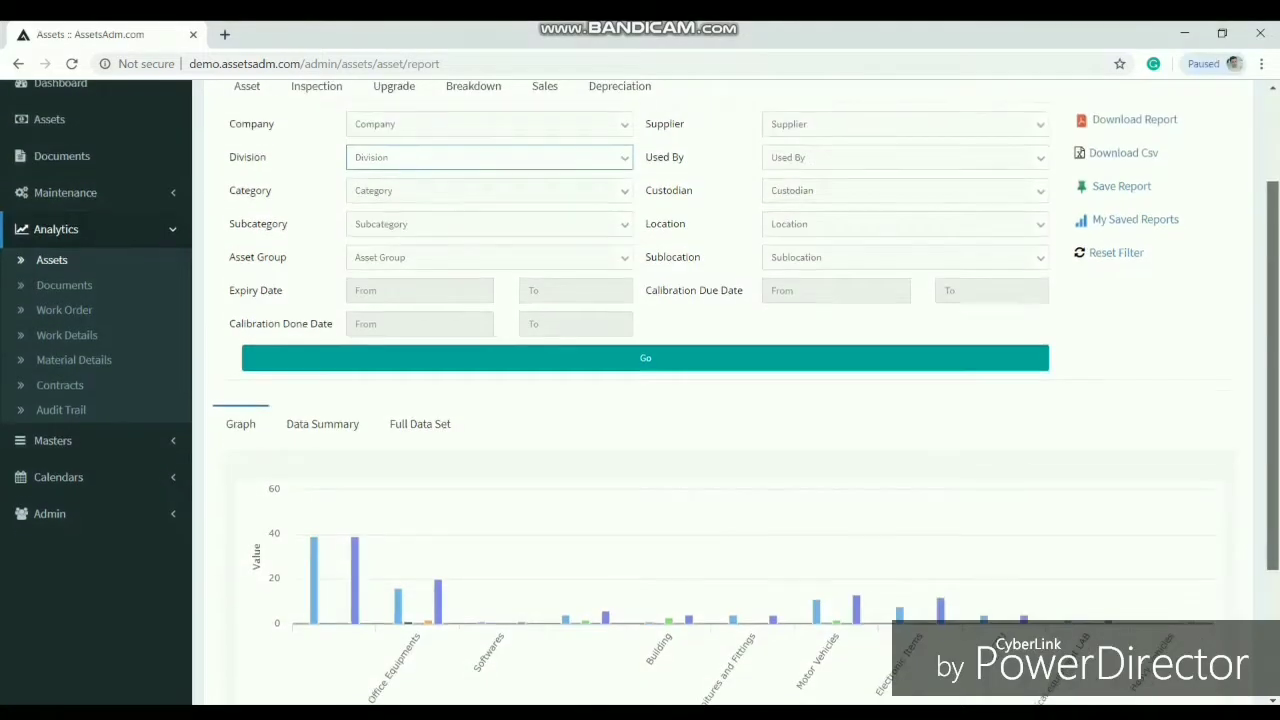
scroll(640, 390, down, 1)
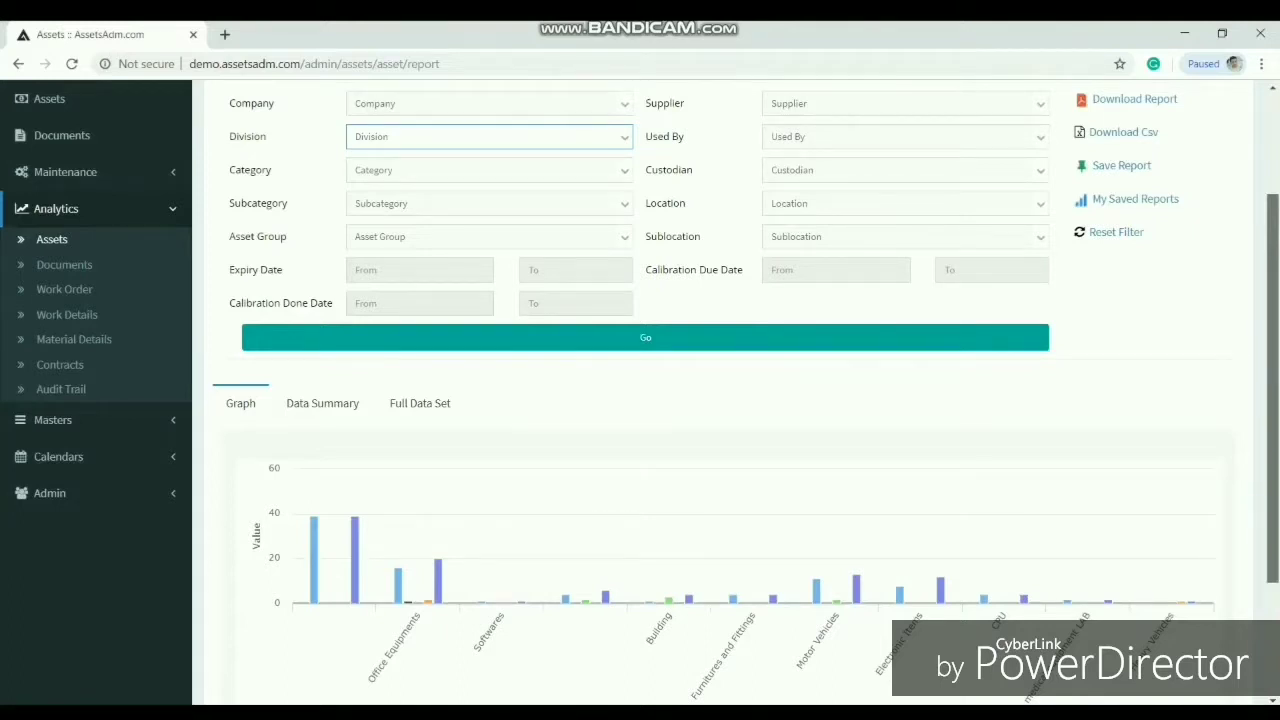
scroll(640, 390, up, 2)
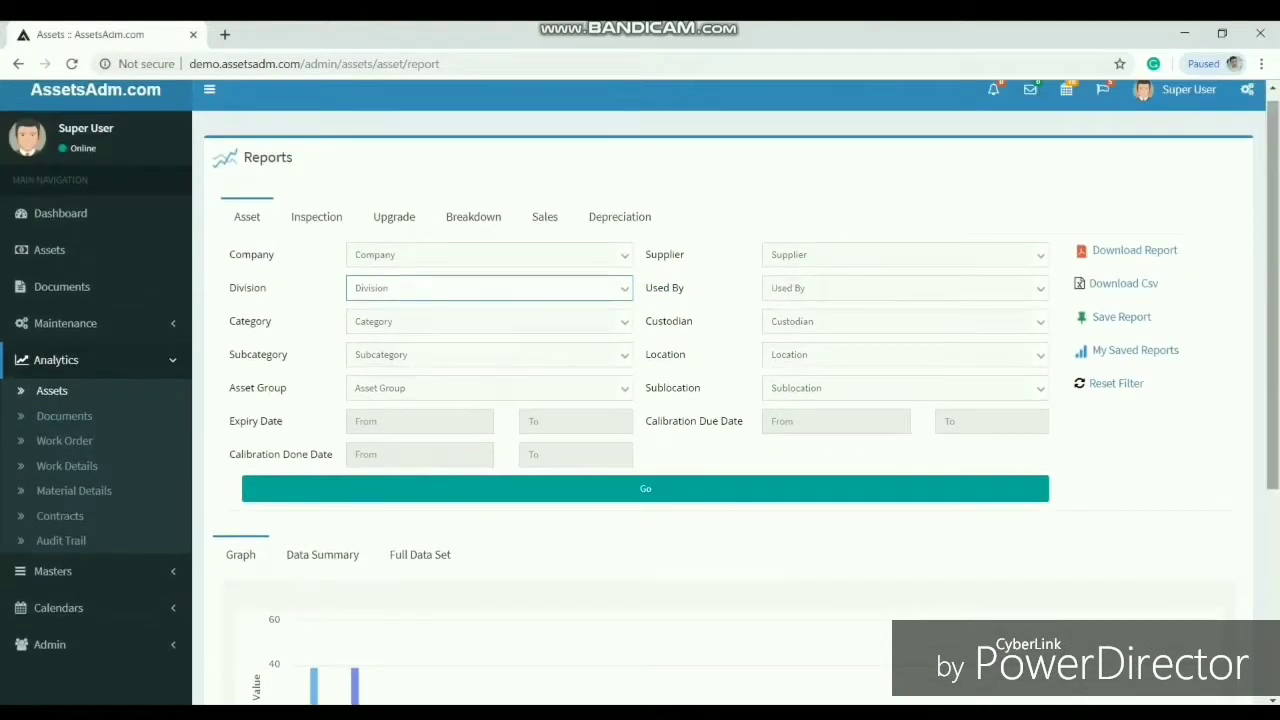
View the Inspection, Upgrade, Sales and Depreciation asset reports, and the Work Order and Work Details analytics reports.
click(316, 217)
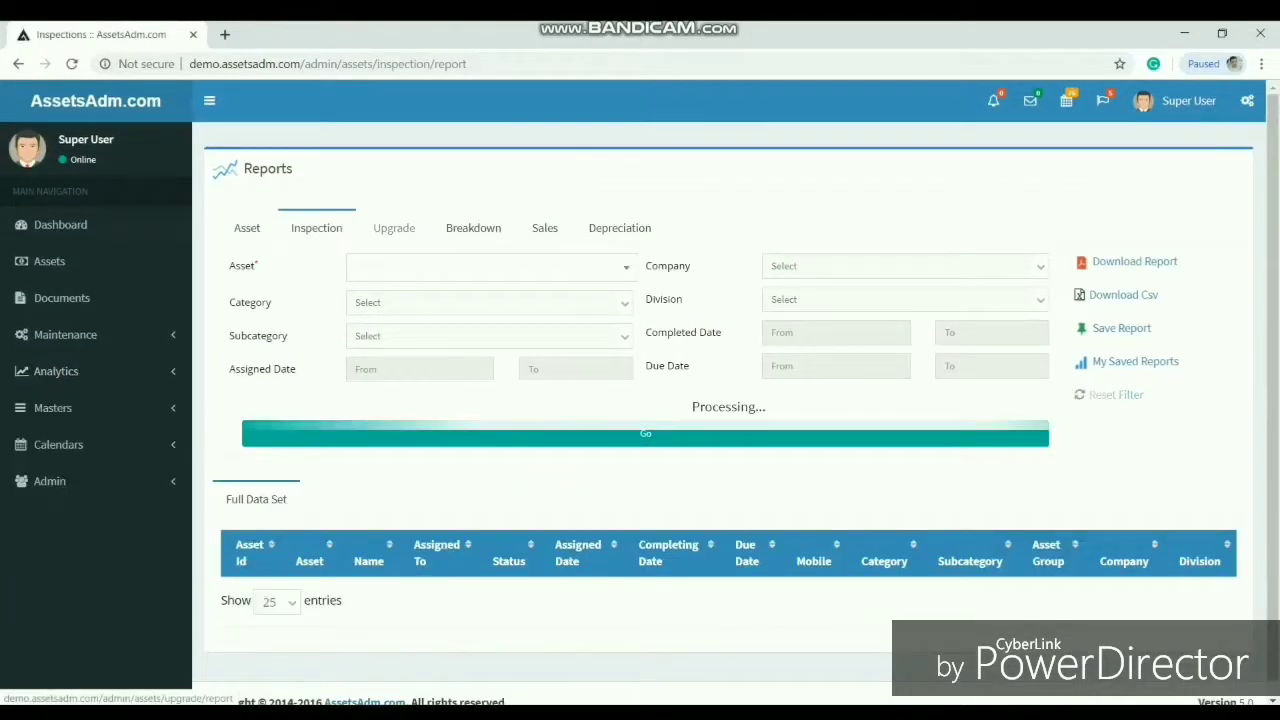
click(394, 228)
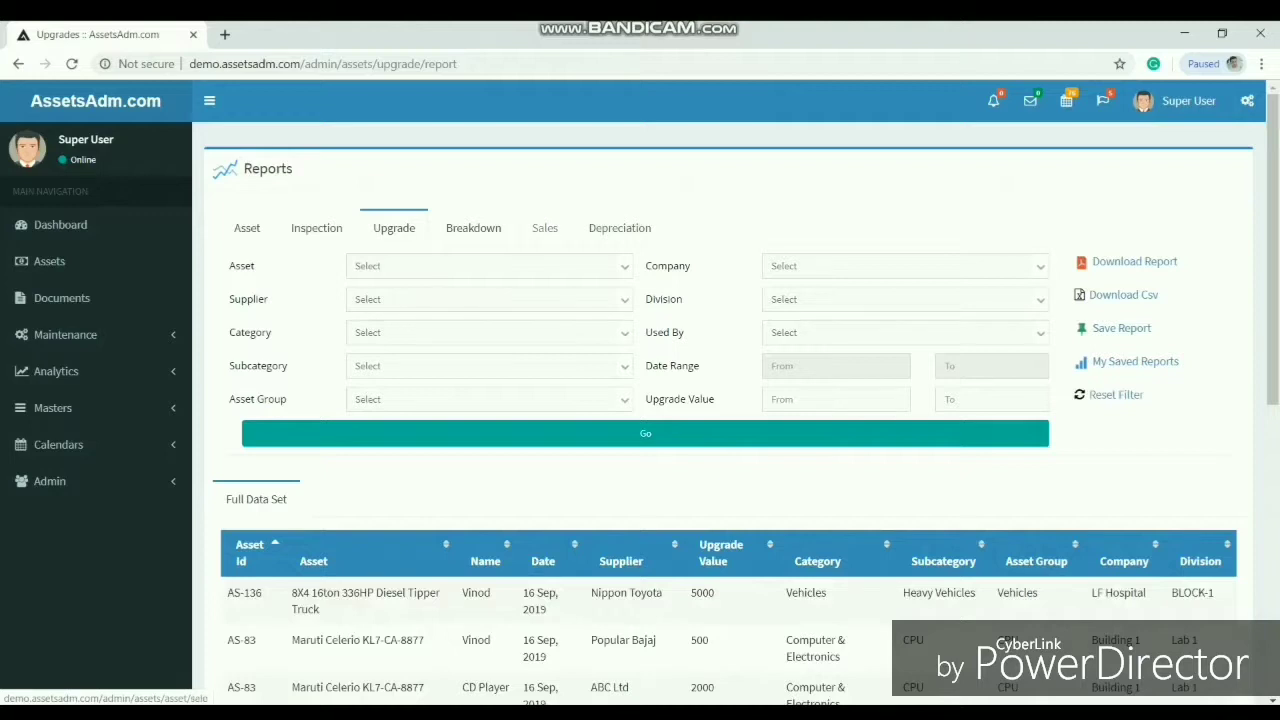
click(545, 228)
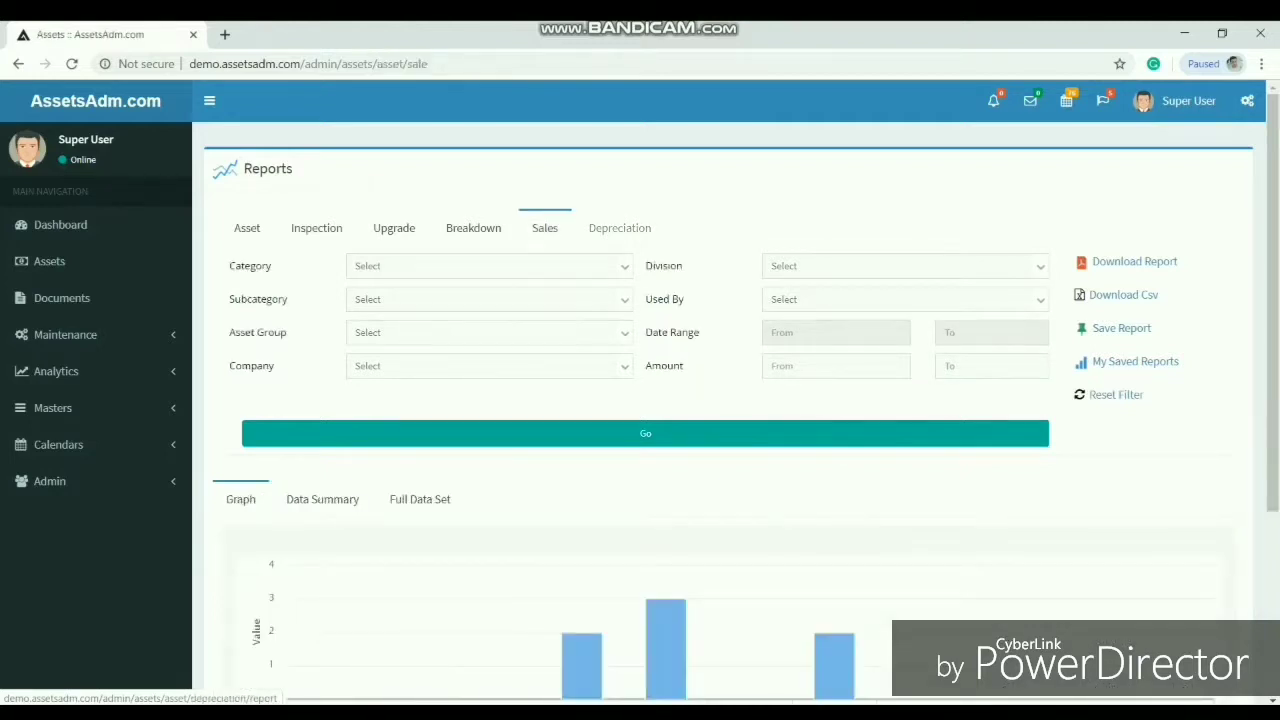
click(620, 228)
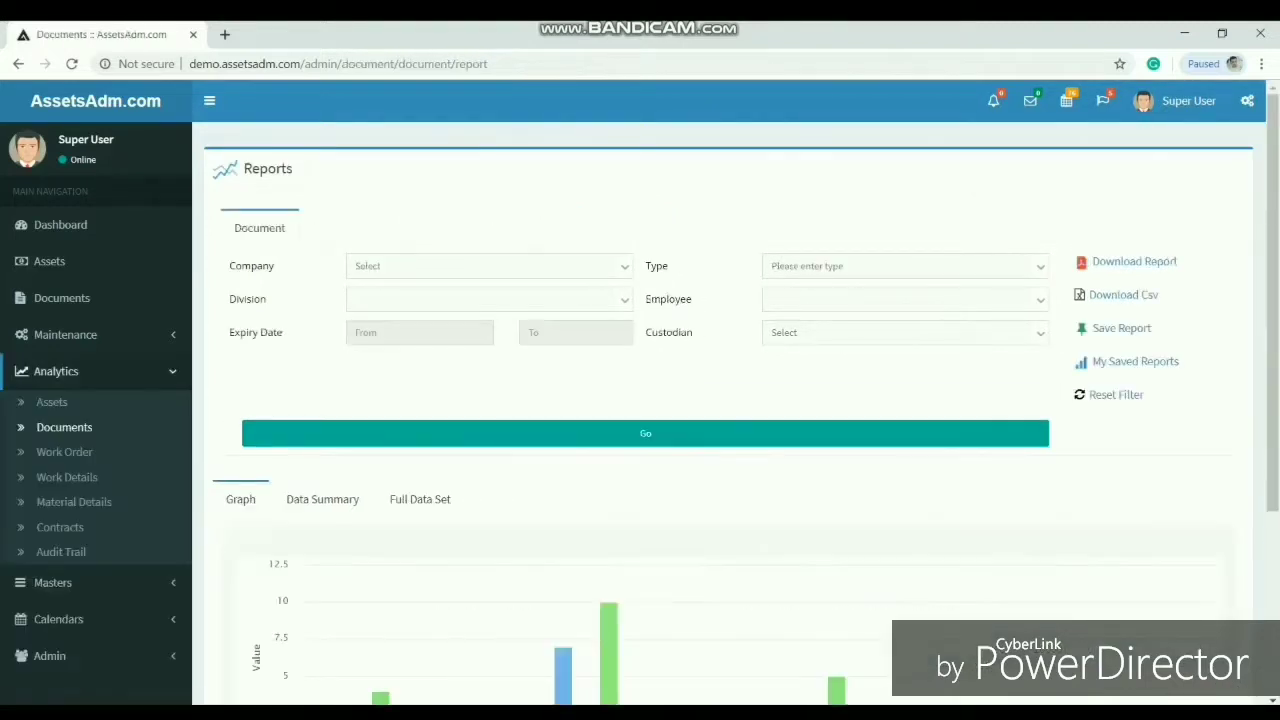
click(64, 452)
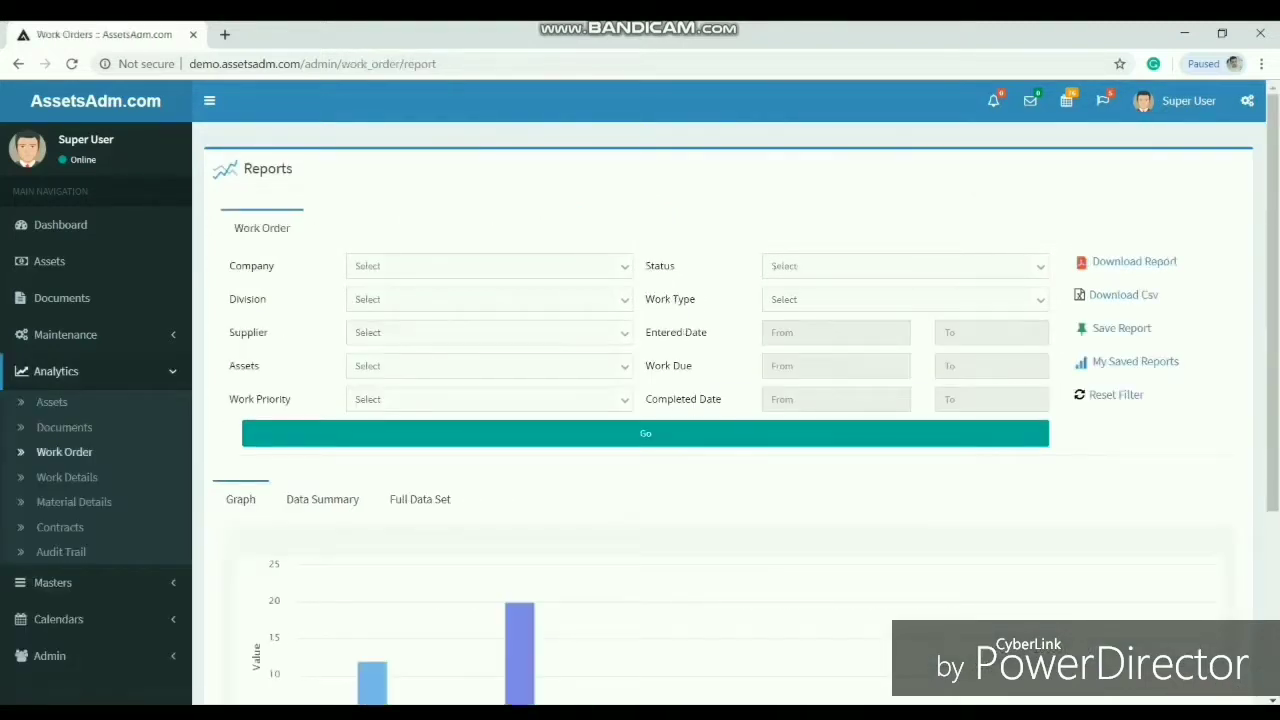
click(67, 477)
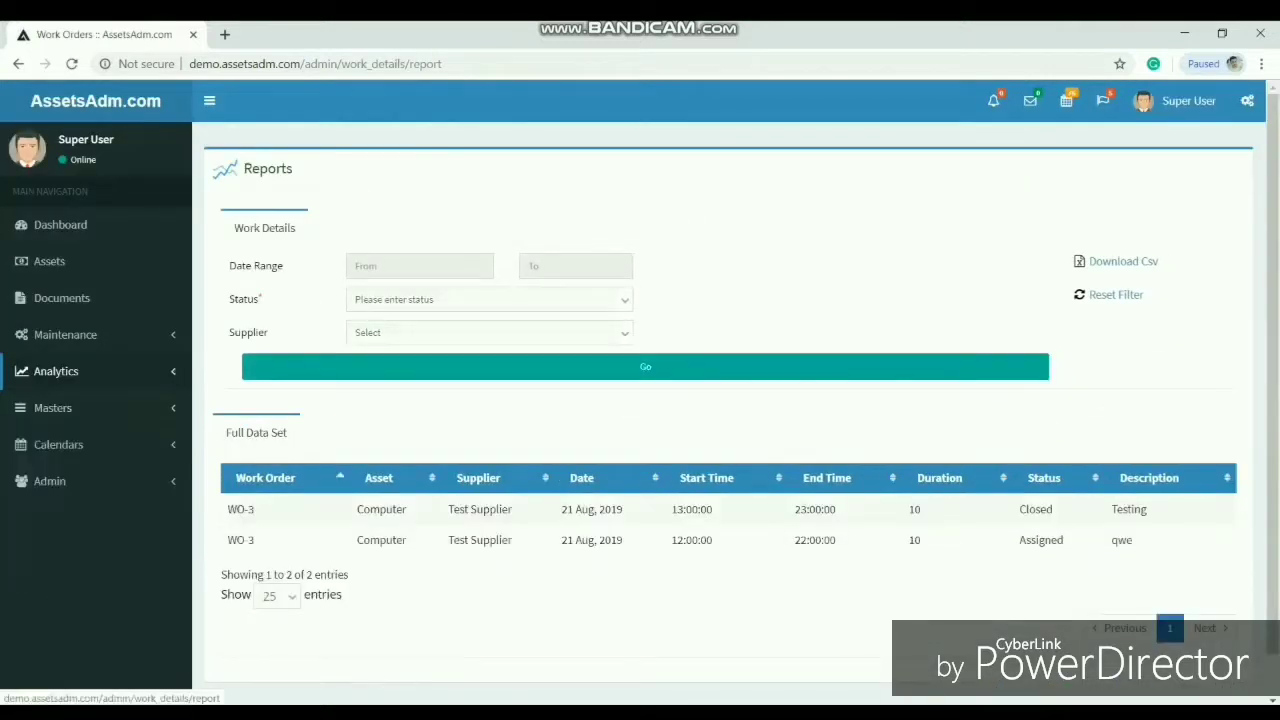
Open the Category page of the master data.
click(53, 407)
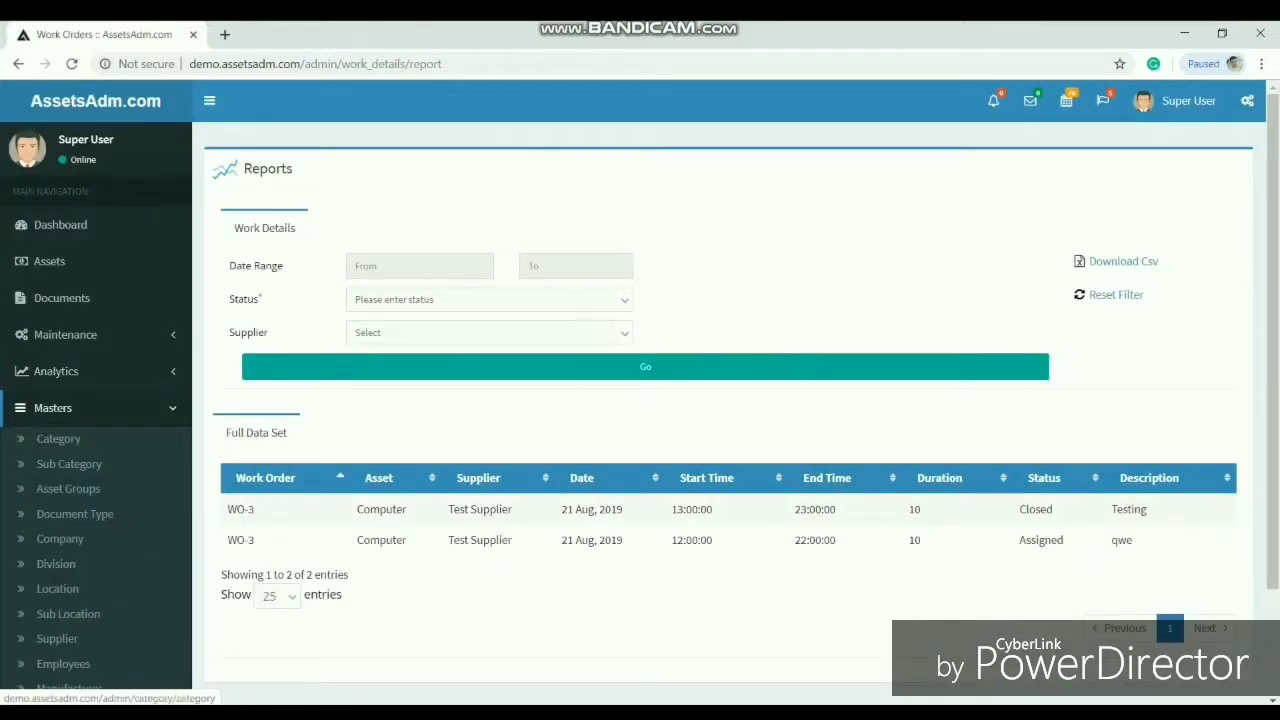
click(58, 438)
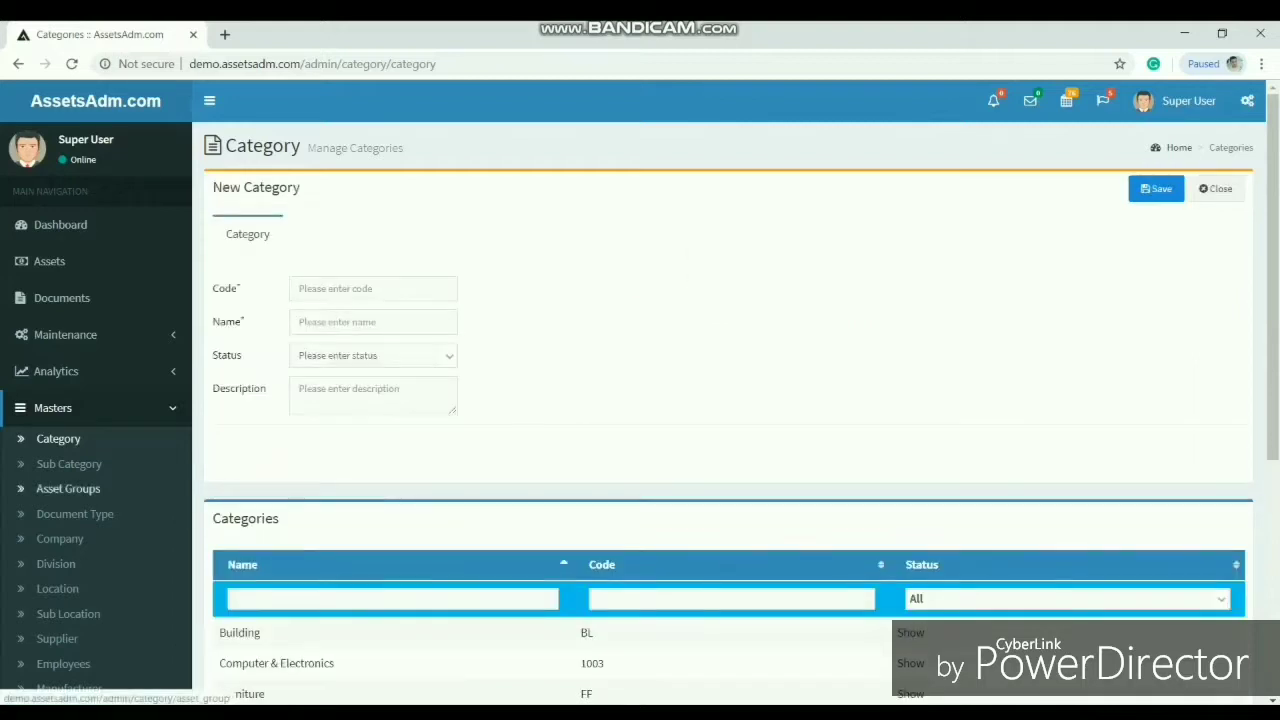
Open the Sub Category master page, start a new sub category form, and view its Category and Status options.
click(69, 464)
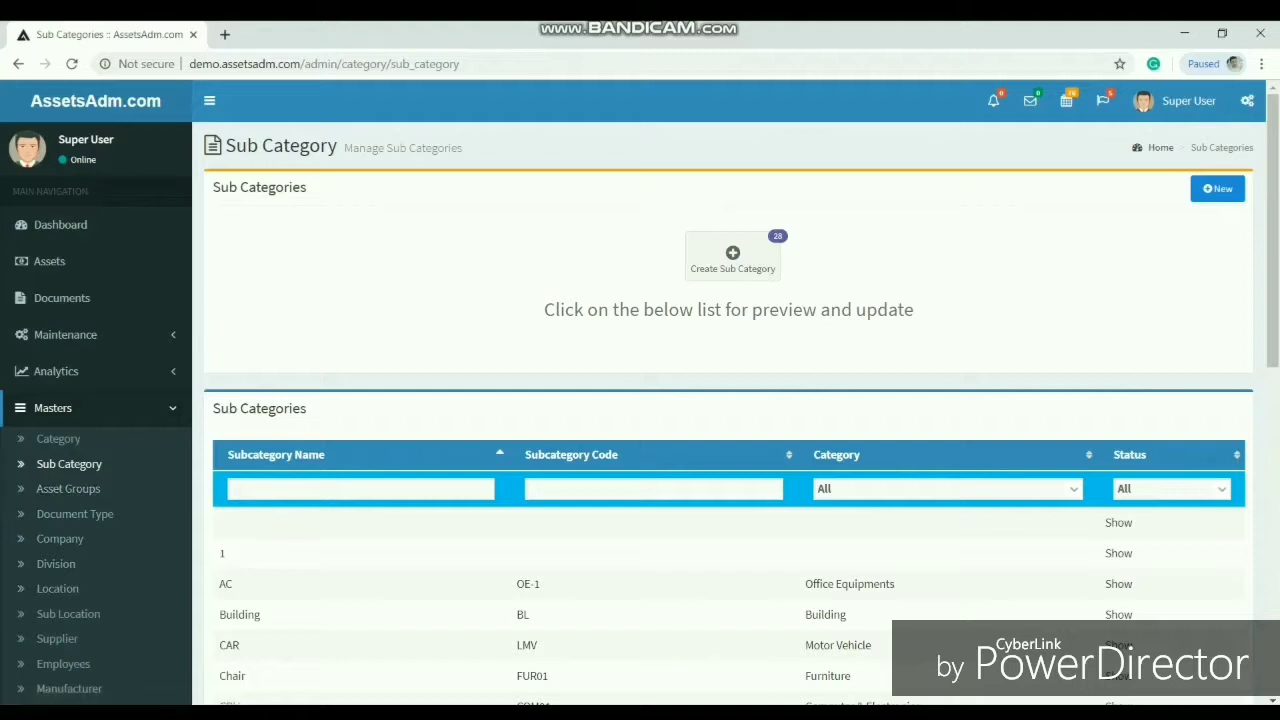
click(733, 257)
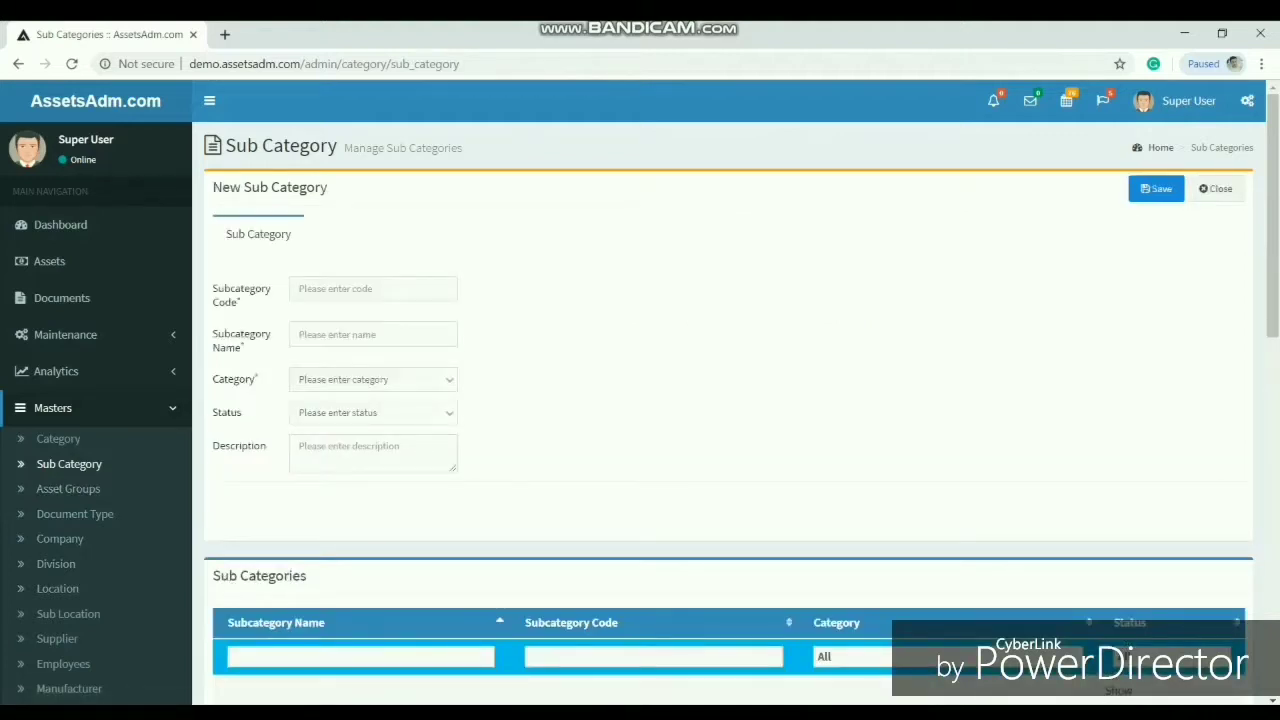
click(373, 380)
click(373, 380)
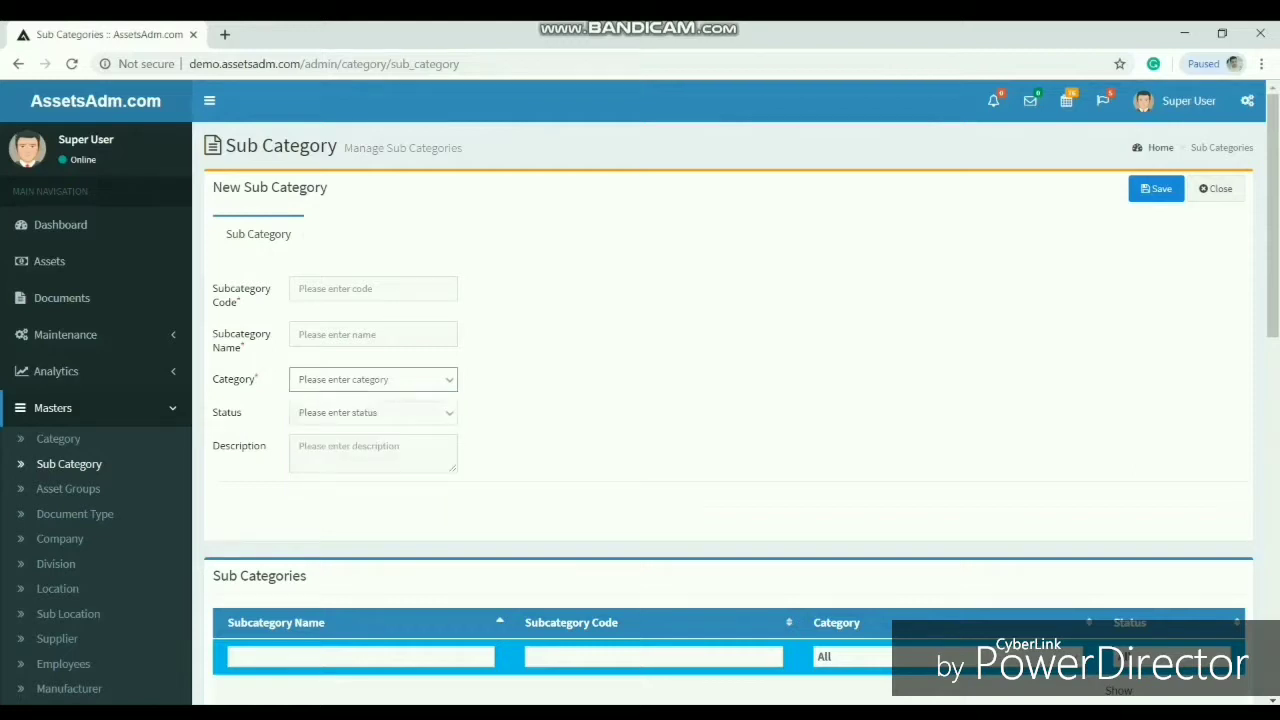
click(373, 413)
click(373, 413)
click(373, 413)
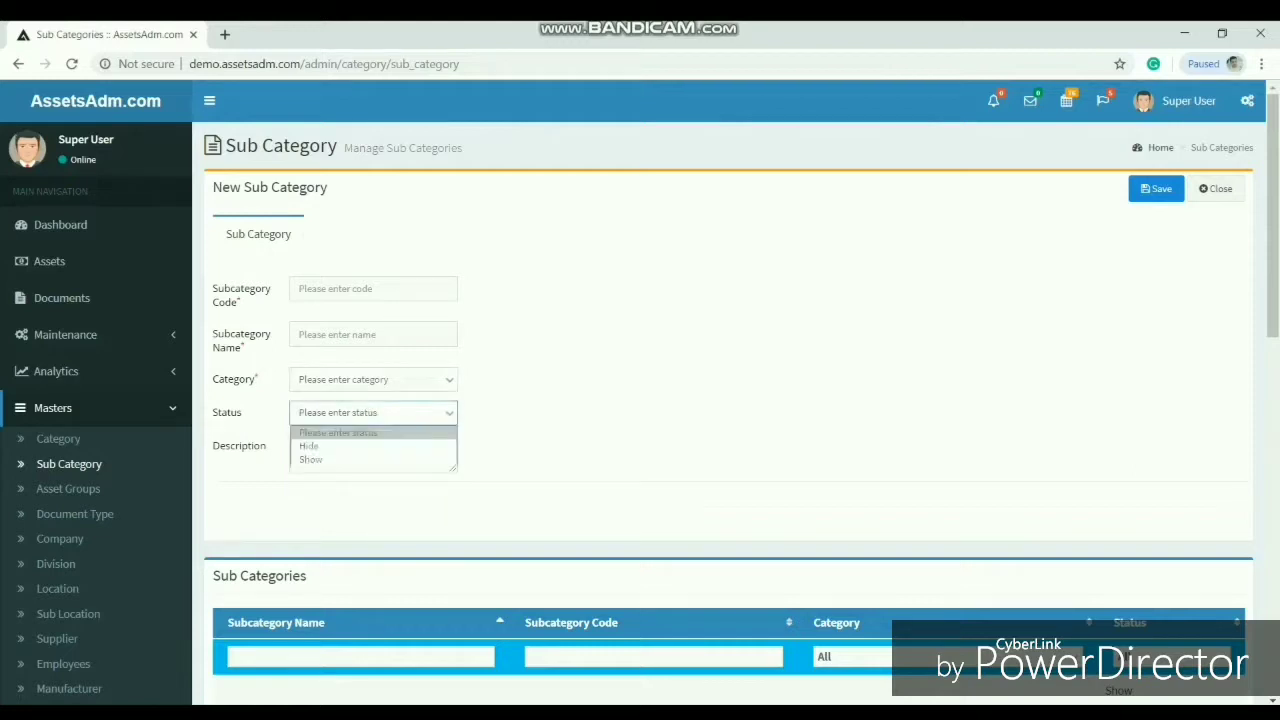
click(373, 413)
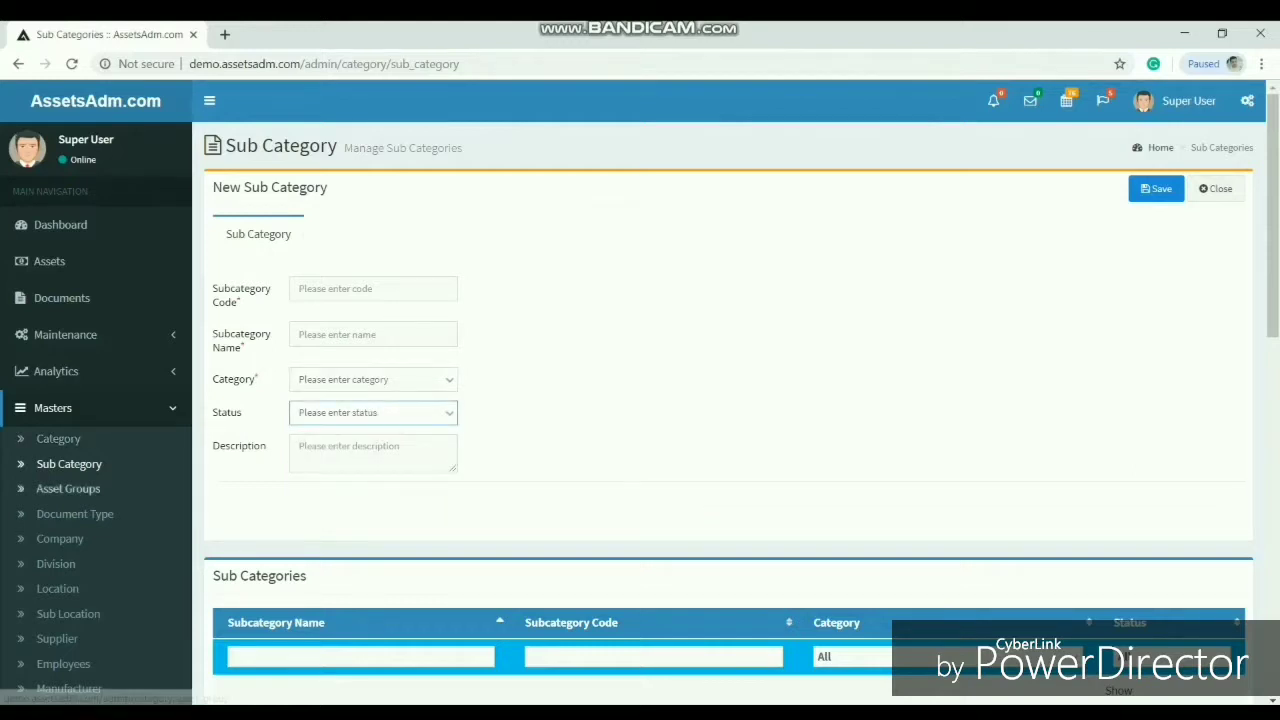
View the Asset Groups page and the list of document types in the master data.
click(68, 488)
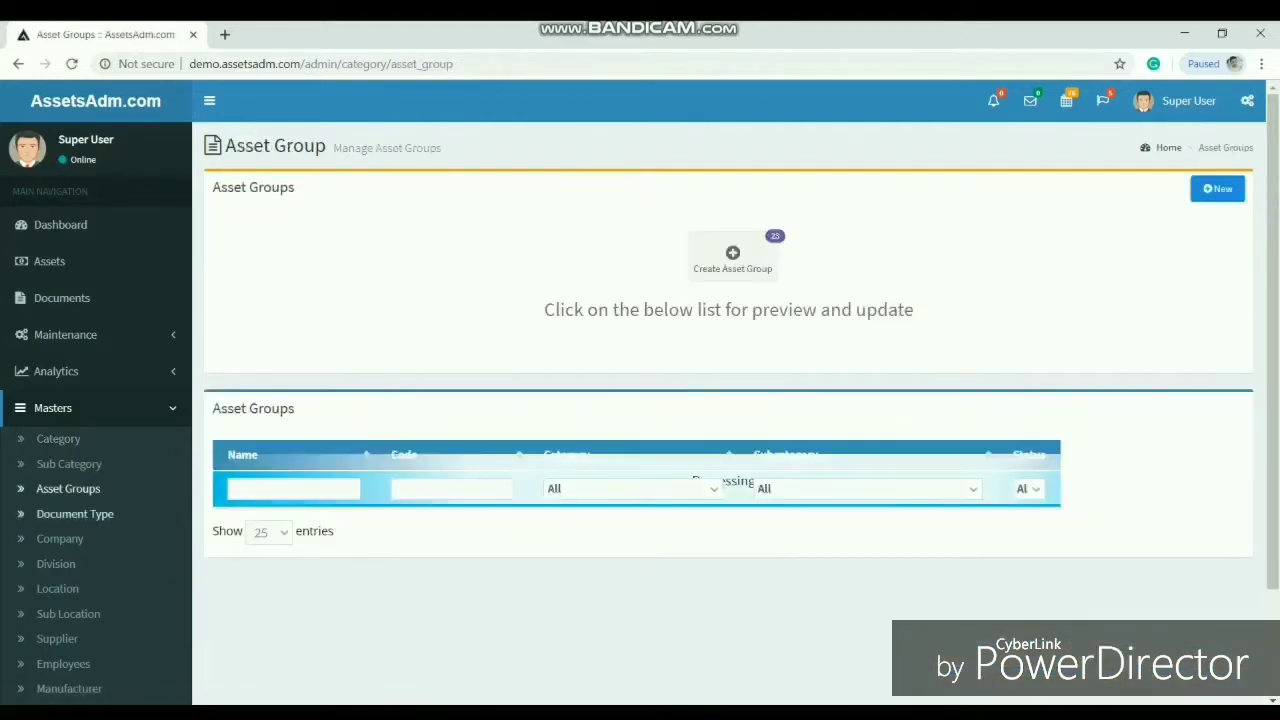
click(75, 514)
scroll(75, 514, down, 1)
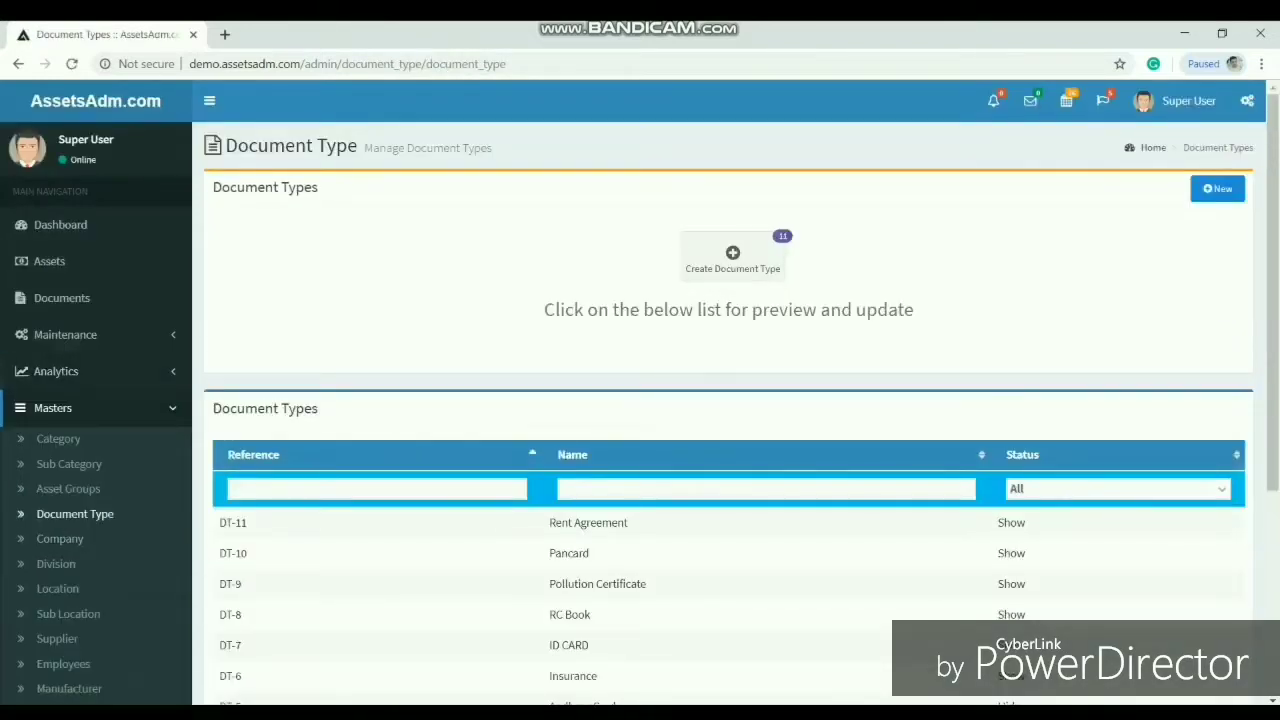
scroll(640, 400, down, 2)
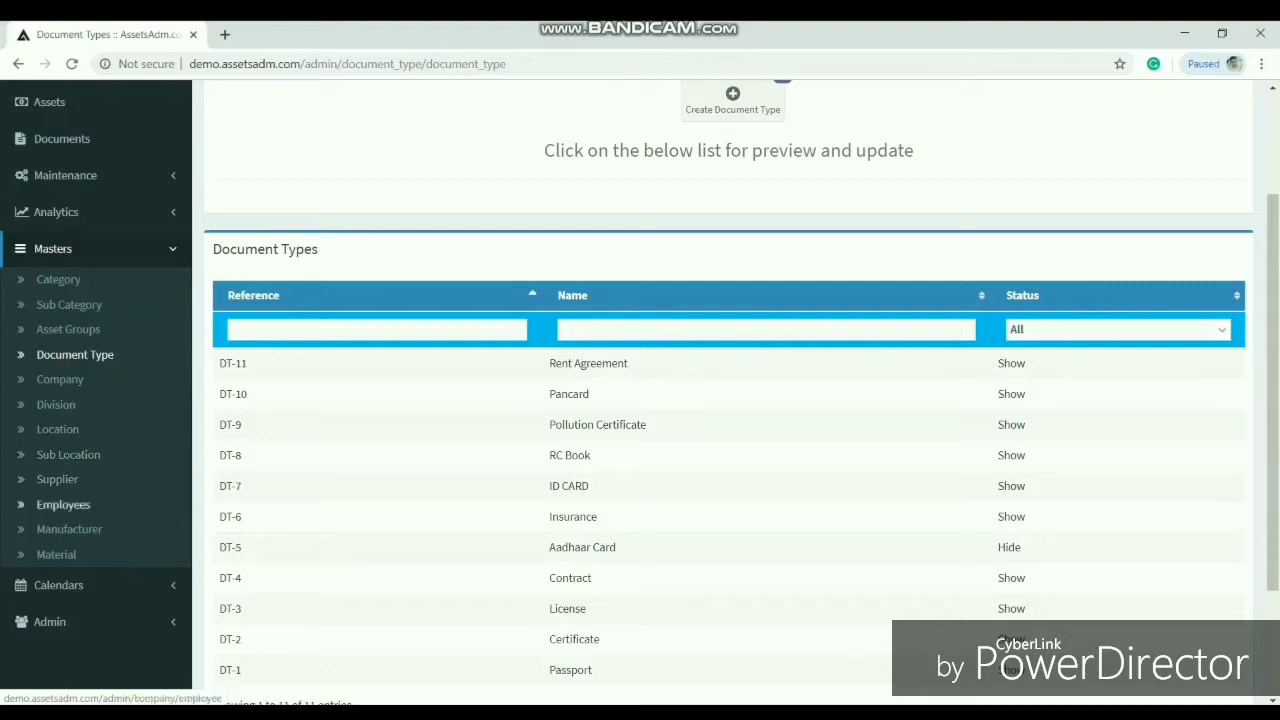
Open the Employees master page and view the fields of a new employee form.
click(63, 504)
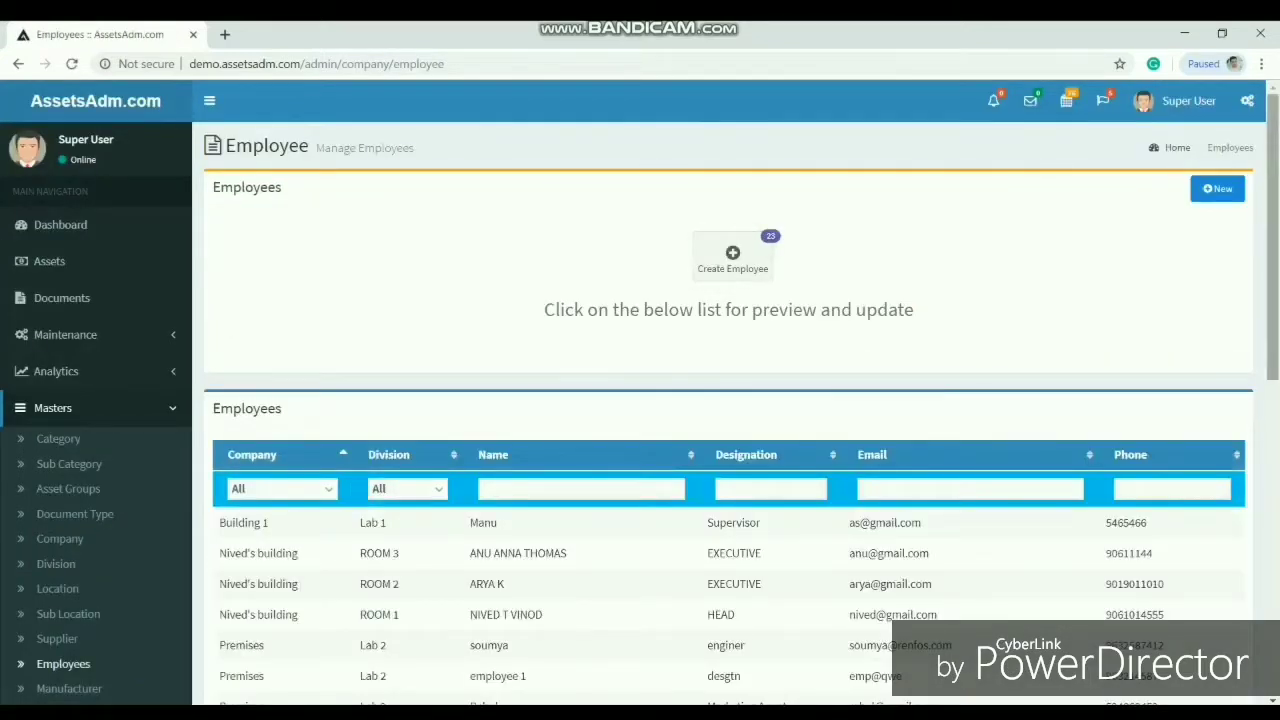
click(733, 258)
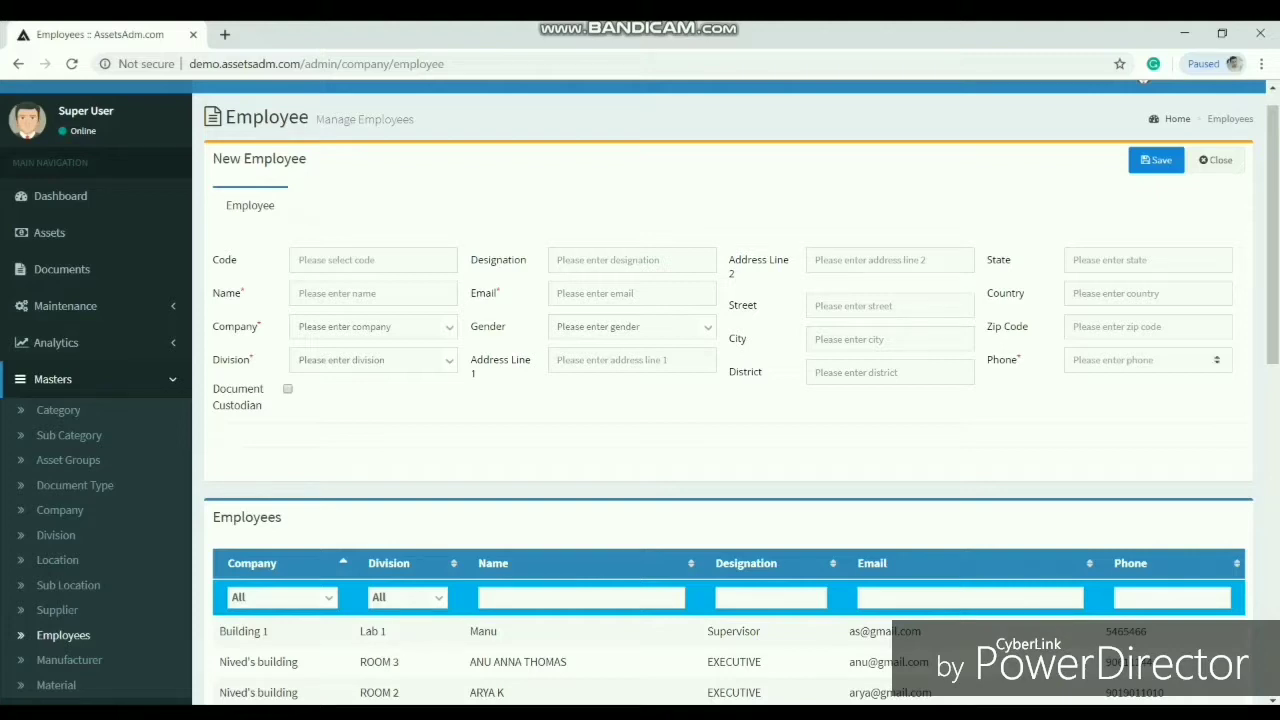
scroll(640, 438, down, 3)
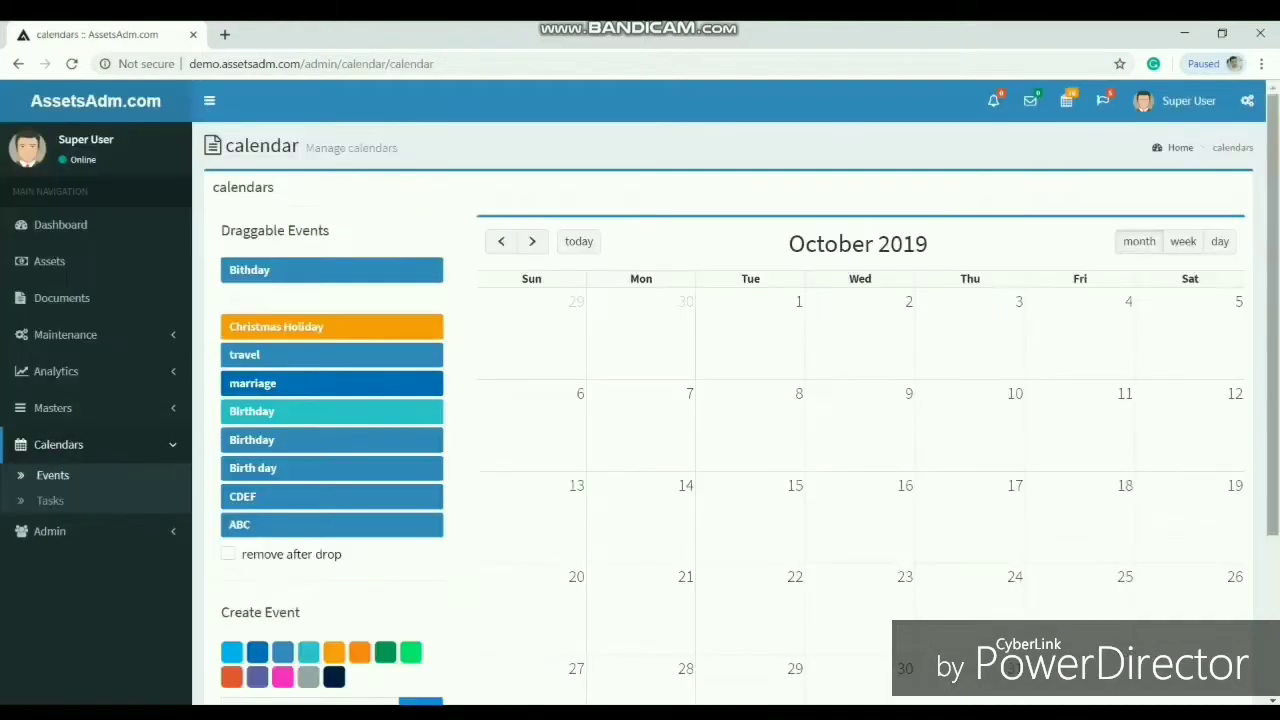
Create a calendar event titled "Gandhi Jayanthi" on the Events page.
scroll(640, 394, down, 1)
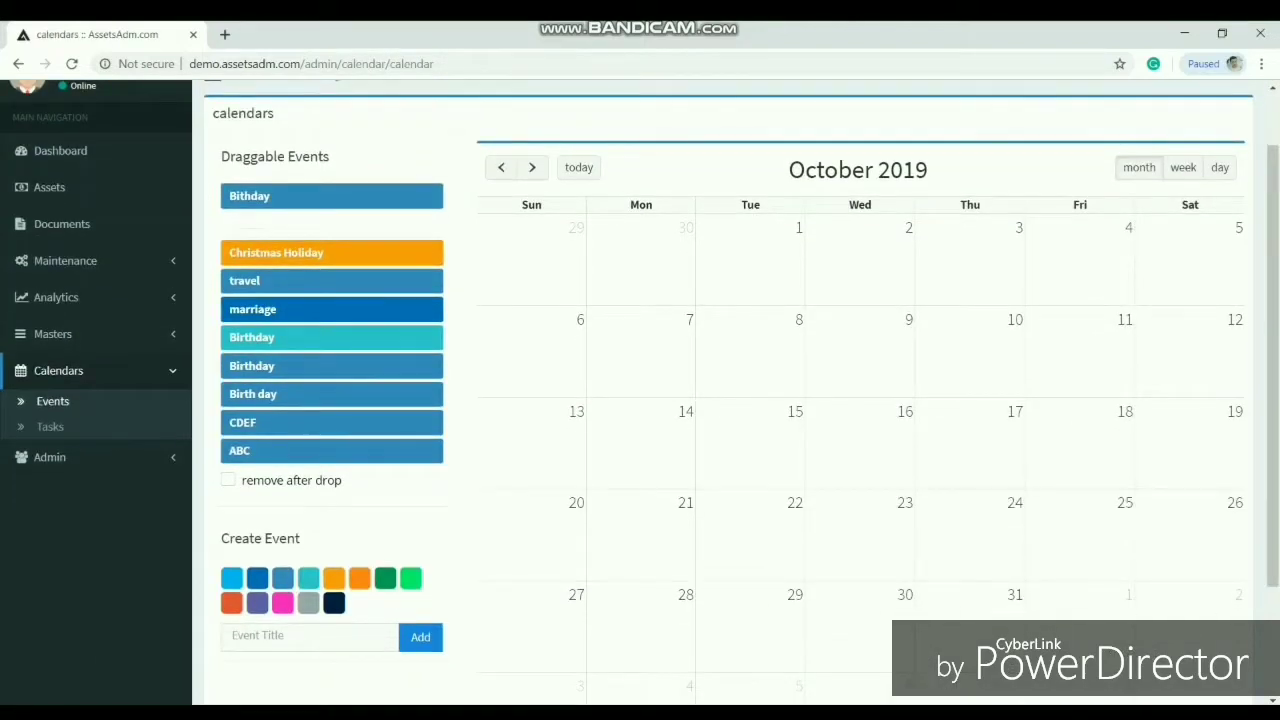
click(309, 637)
click(284, 602)
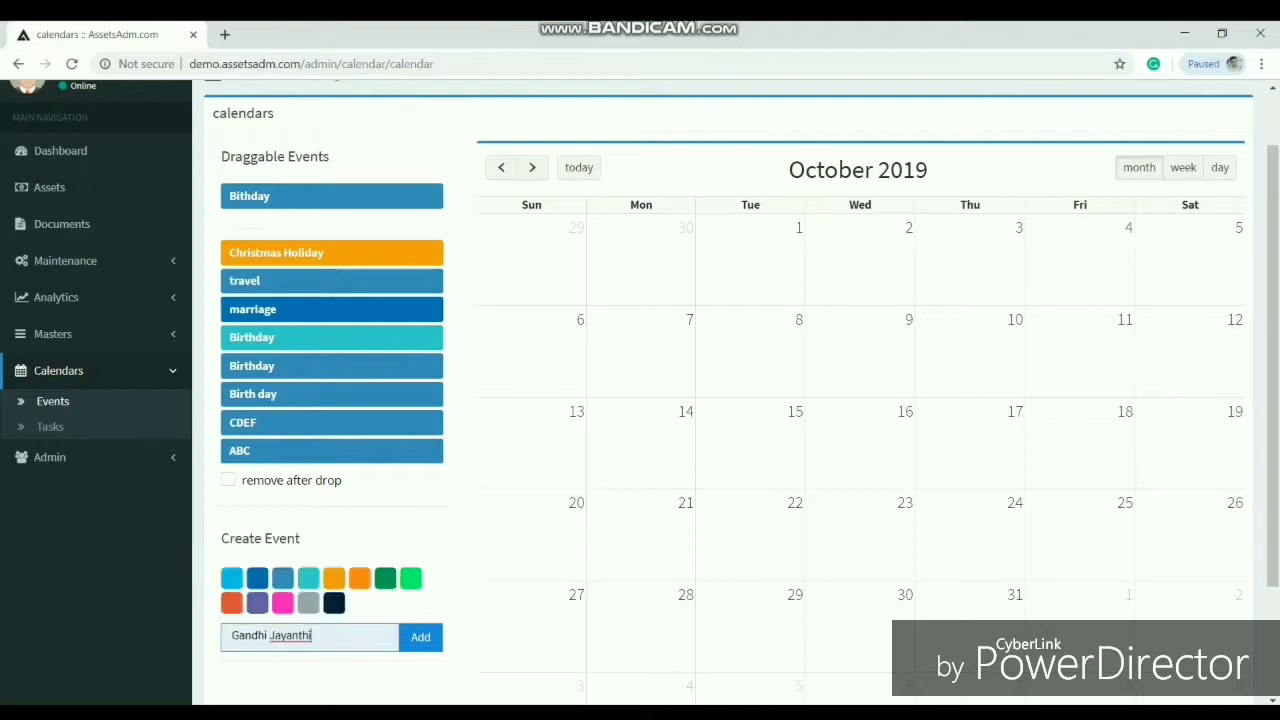
click(418, 637)
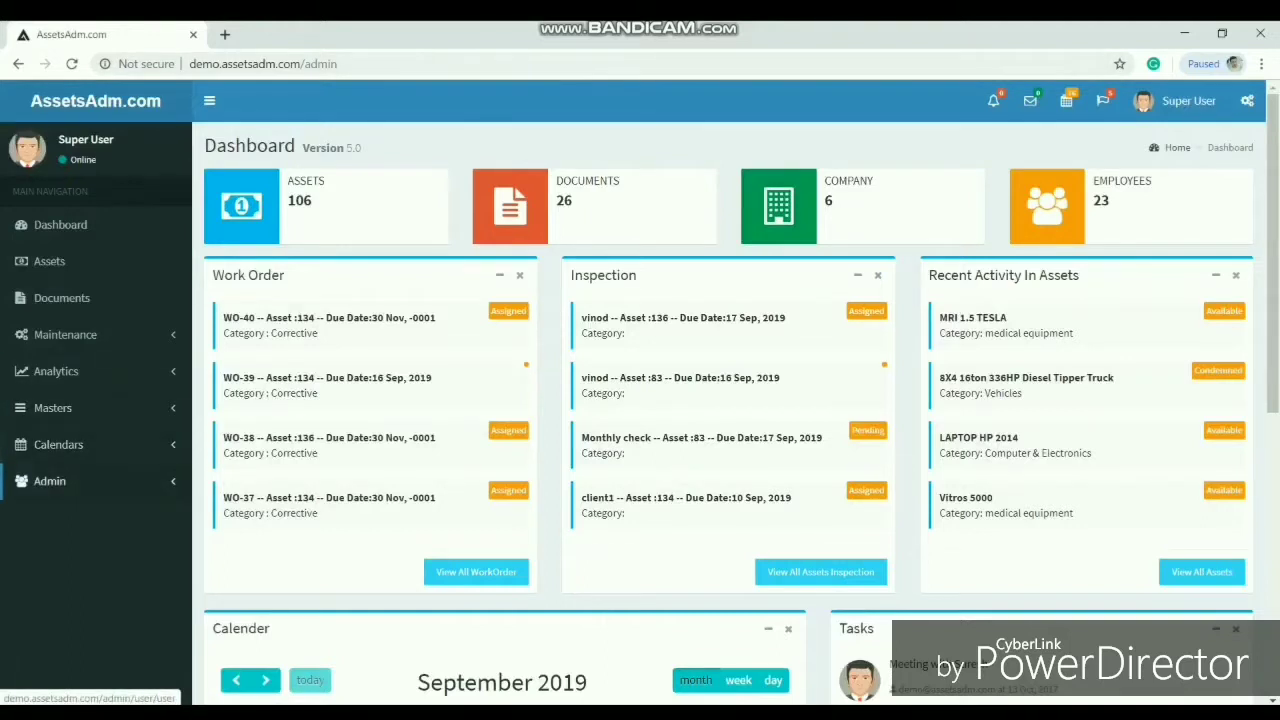
View the Users, Roles and Permissions entries of the Admin section.
click(50, 481)
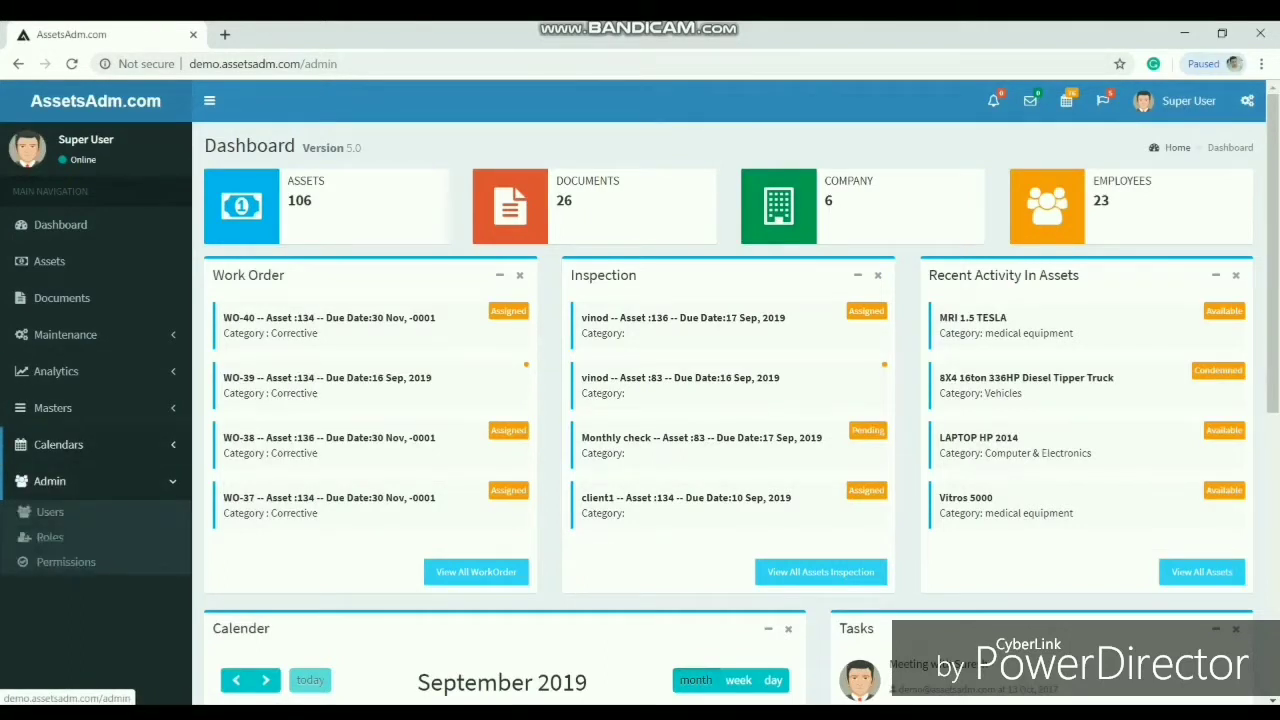
click(58, 444)
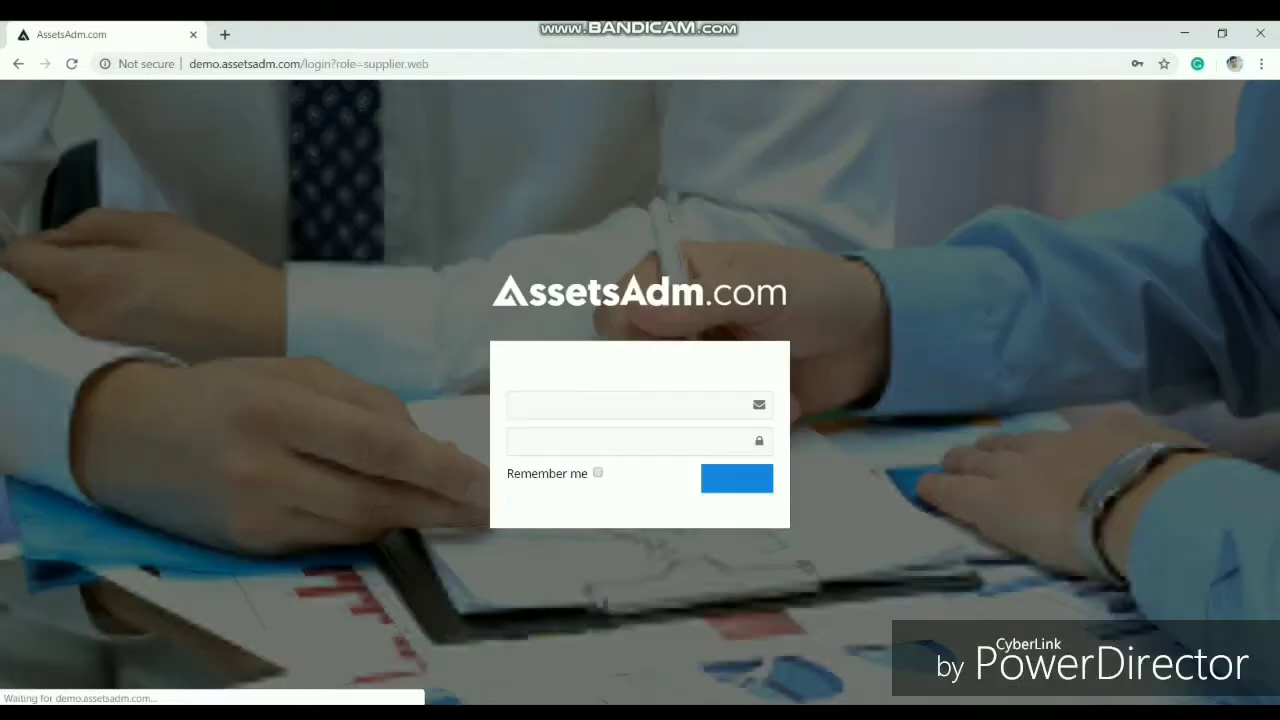
Sign in to the supplier login with the account's email and password, and dismiss the browser's offer to save the password.
click(630, 404)
click(586, 443)
click(737, 478)
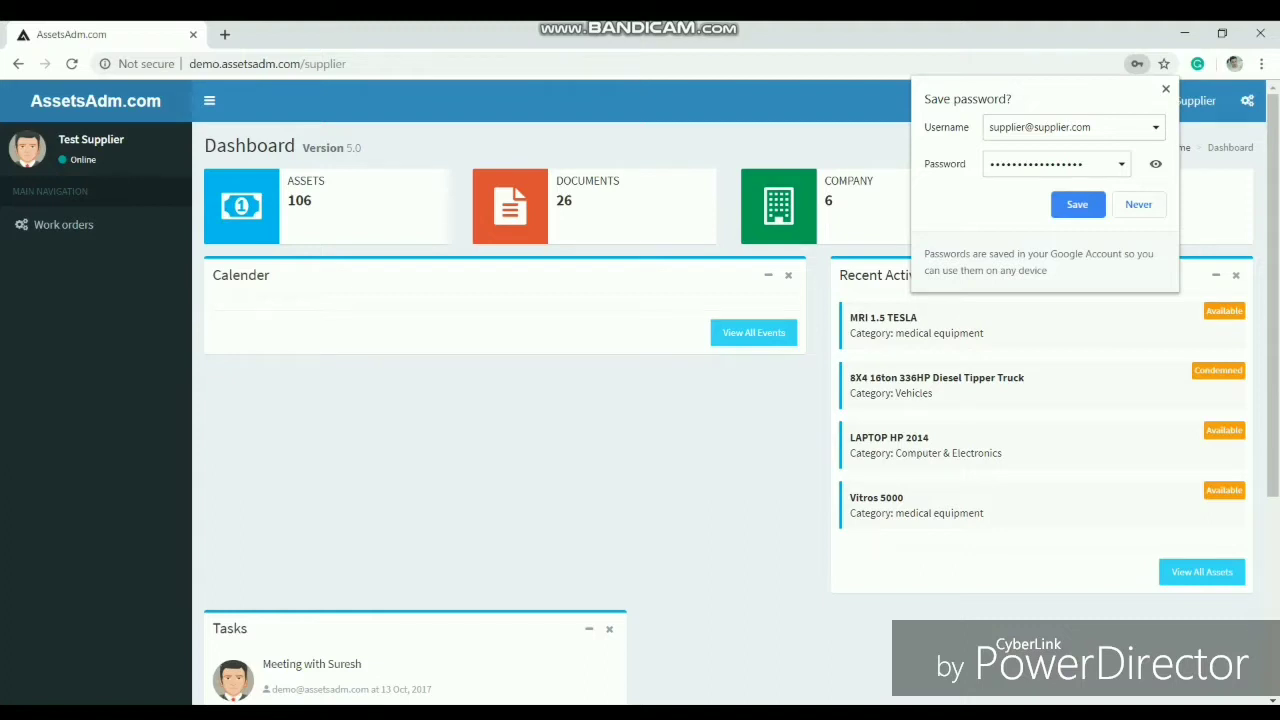
click(1166, 89)
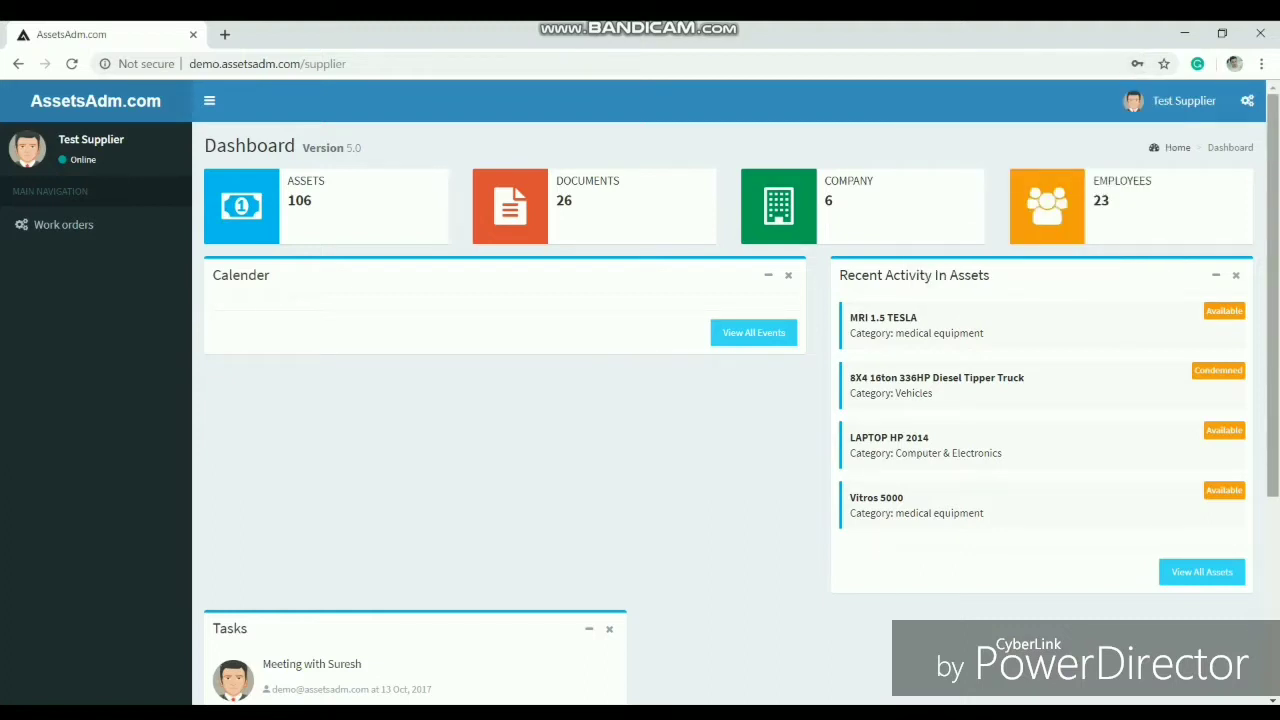
Open the supplier's work orders page.
click(62, 224)
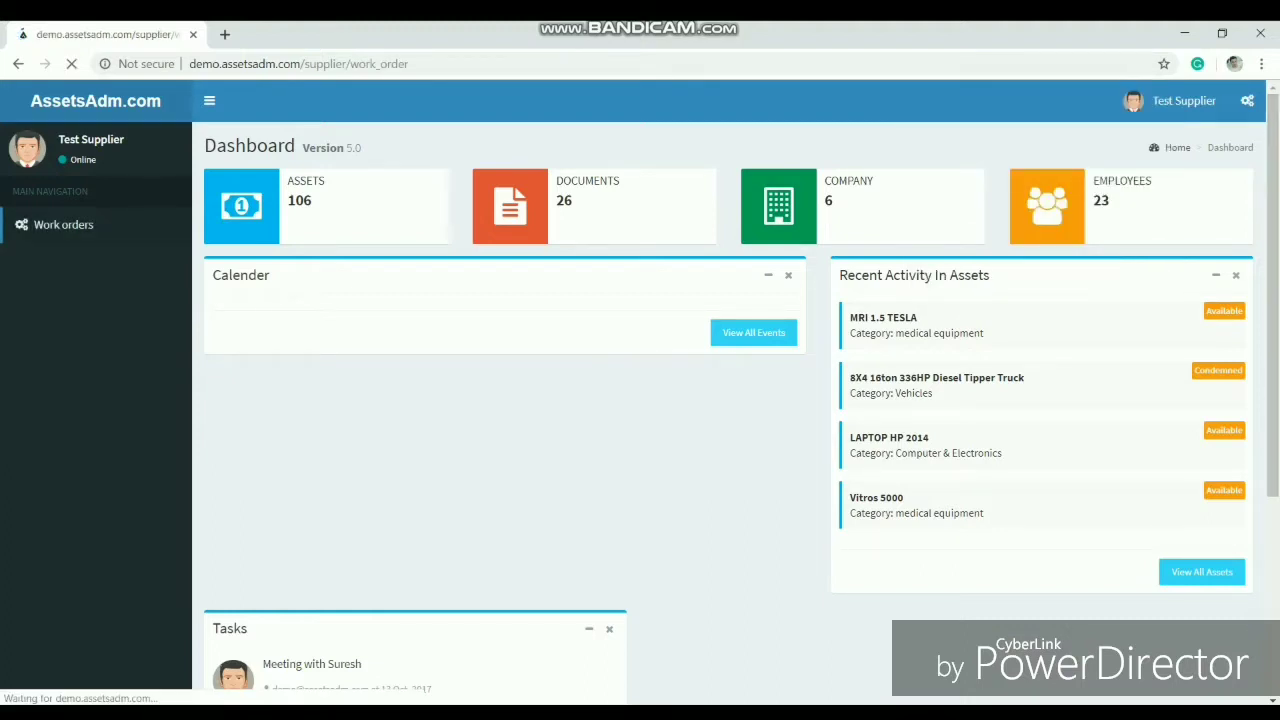